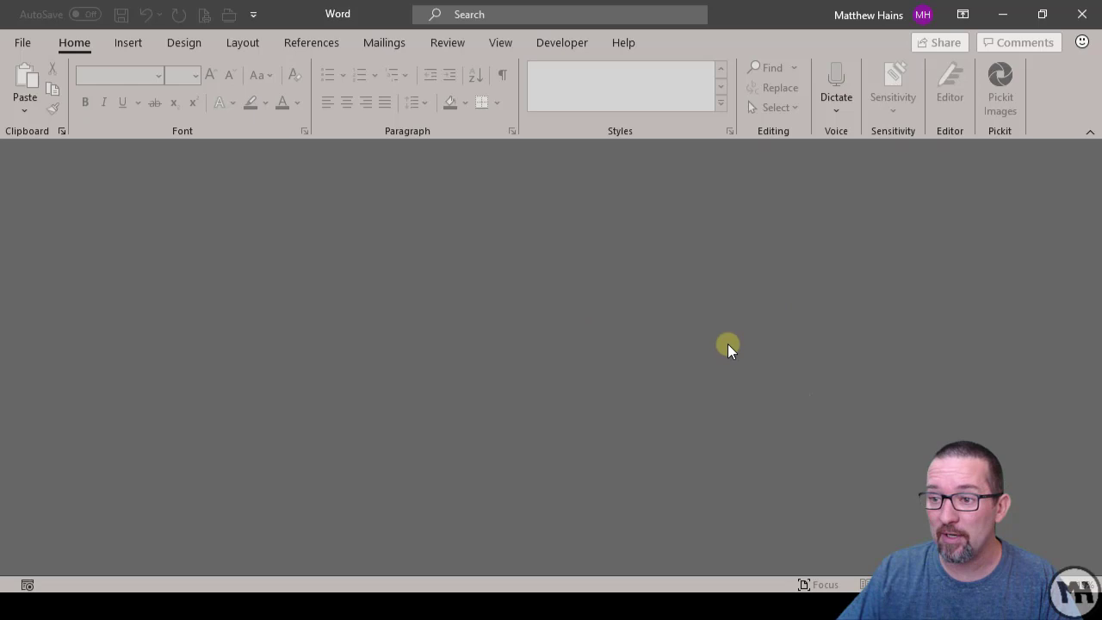
Browse the full New-document template gallery and place the cursor in the online template search box
{"action": "left_click", "coordinate": [24, 42]}
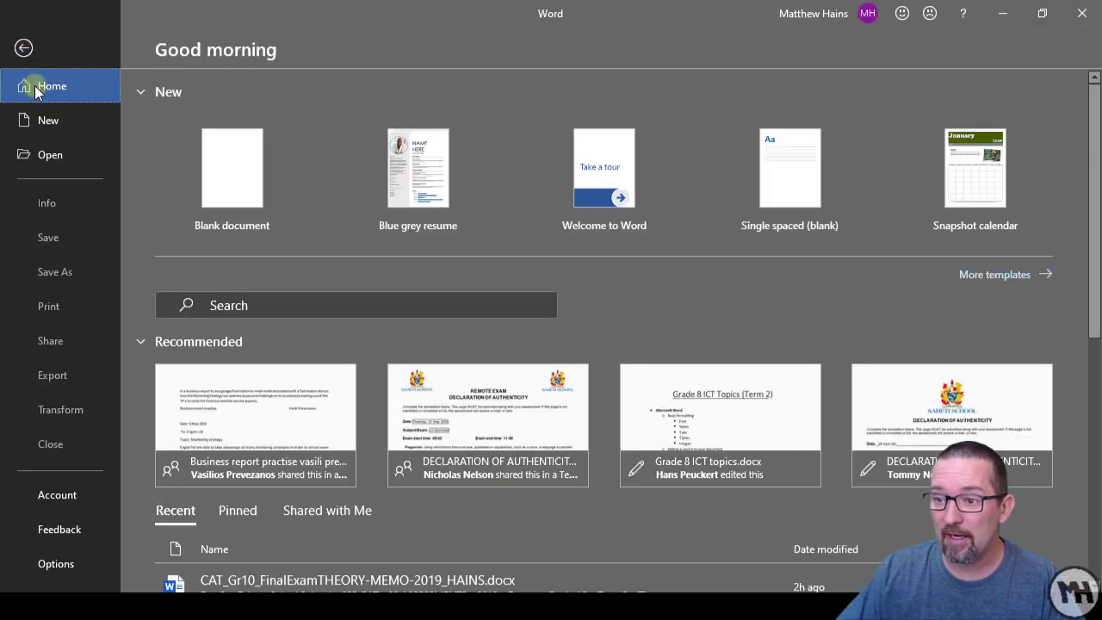
{"action": "left_click", "coordinate": [71, 123]}
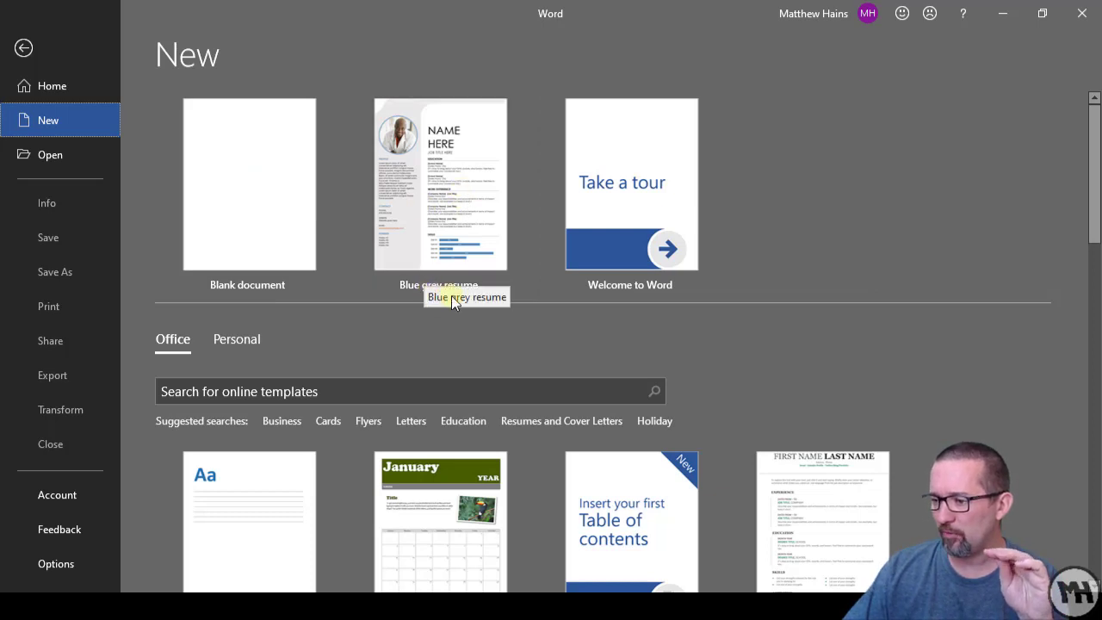
{"action": "scroll", "coordinate": [799, 277], "scroll_direction": "down", "scroll_amount": 2}
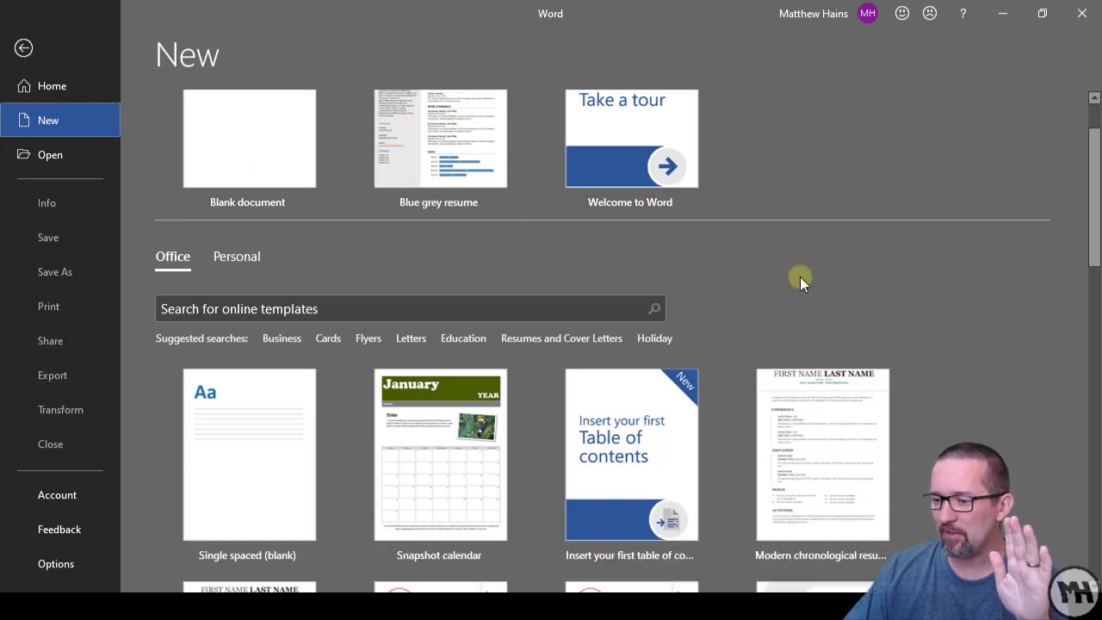
{"action": "left_click_drag", "start_coordinate": [1094, 196], "coordinate": [1095, 476]}
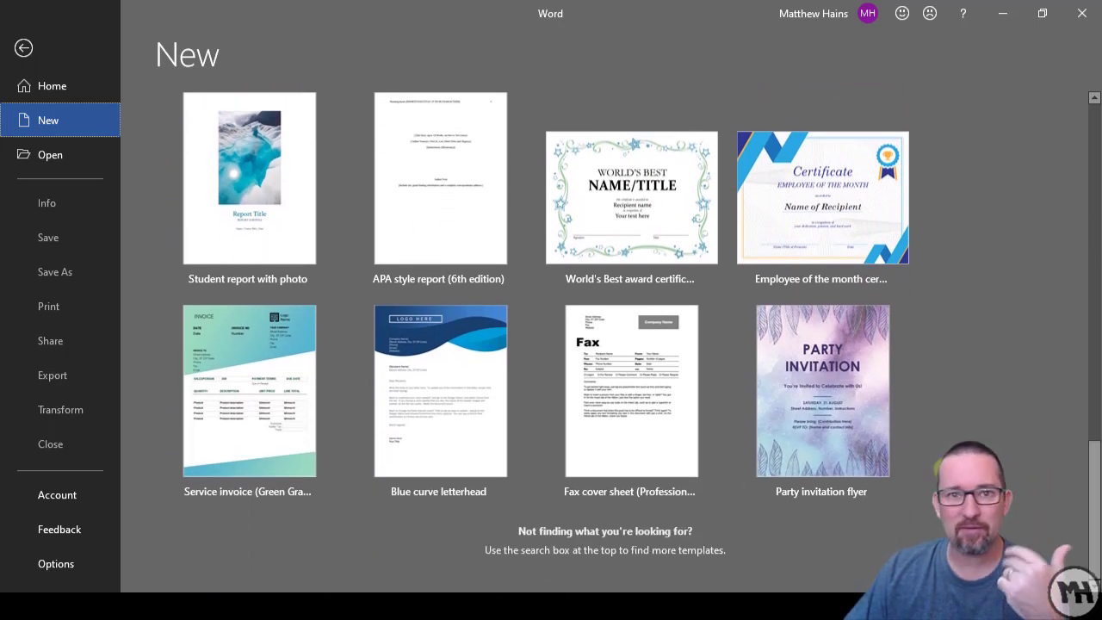
{"action": "left_click", "coordinate": [1095, 129]}
{"action": "left_click", "coordinate": [1096, 129]}
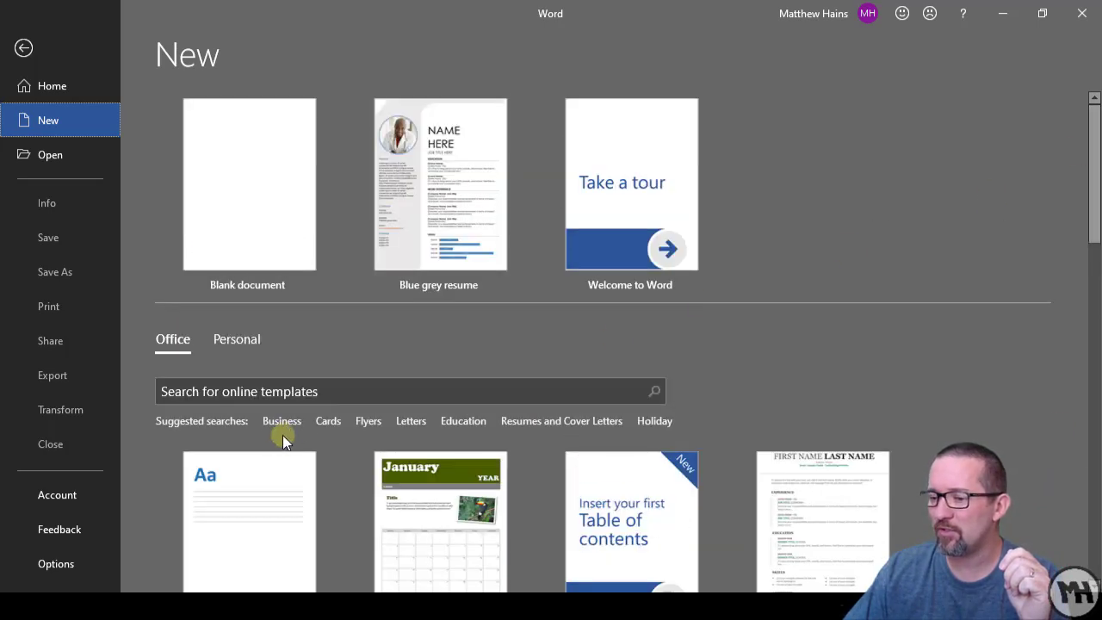
{"action": "left_click", "coordinate": [308, 389]}
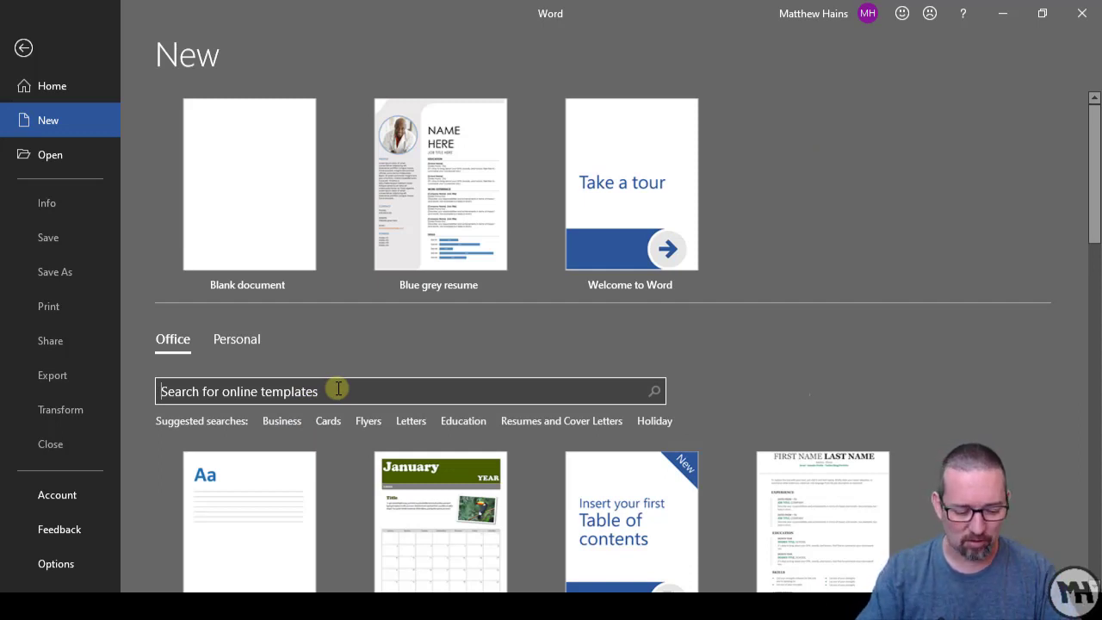
Search online templates for 'resume' and create a document from the Headshot resume template
{"action": "type", "text": "resume"}
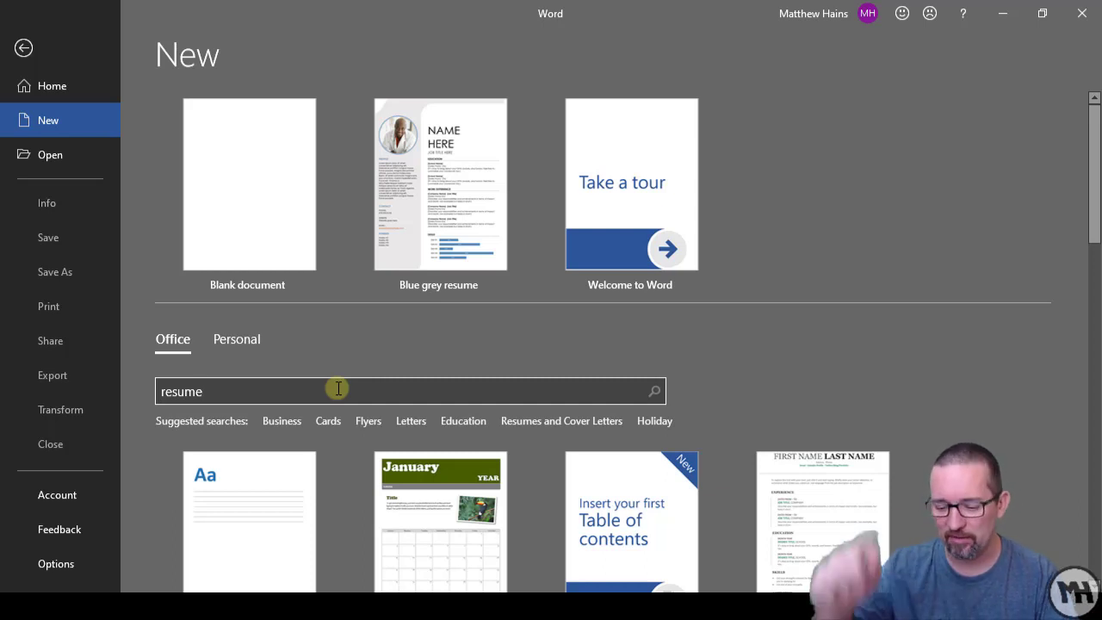
{"action": "key", "text": "Return"}
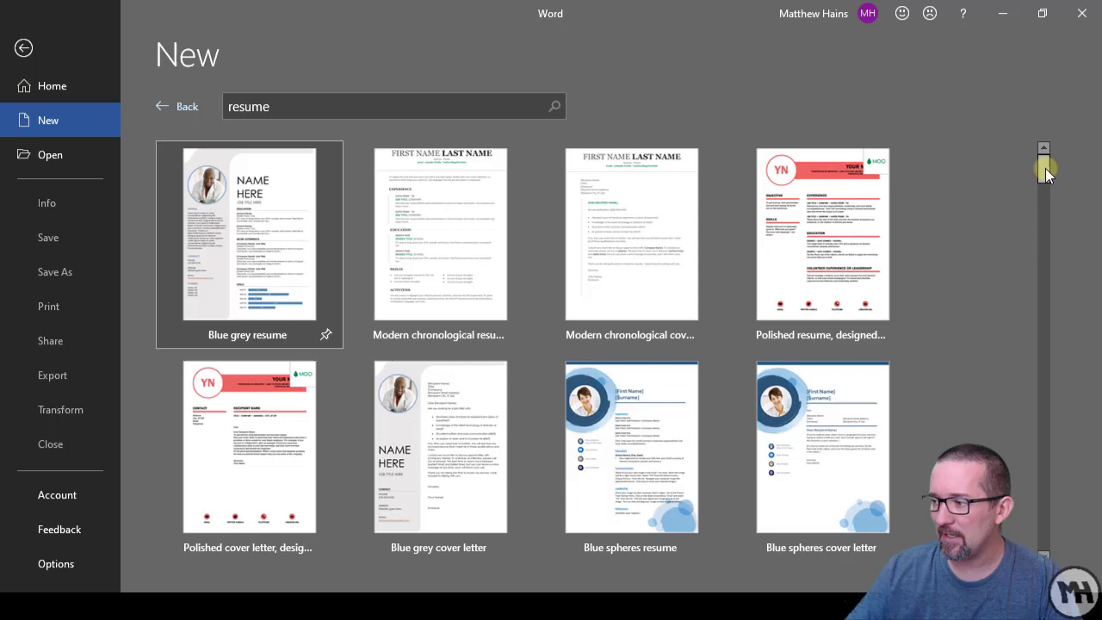
{"action": "left_click_drag", "start_coordinate": [1045, 168], "coordinate": [1042, 217]}
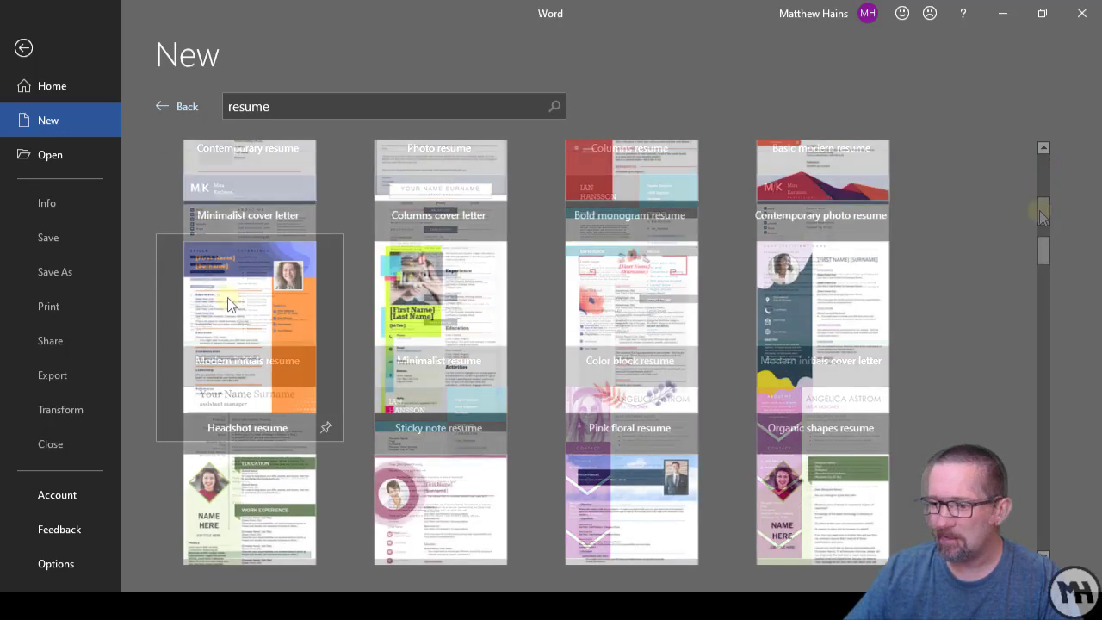
{"action": "left_click", "coordinate": [228, 302]}
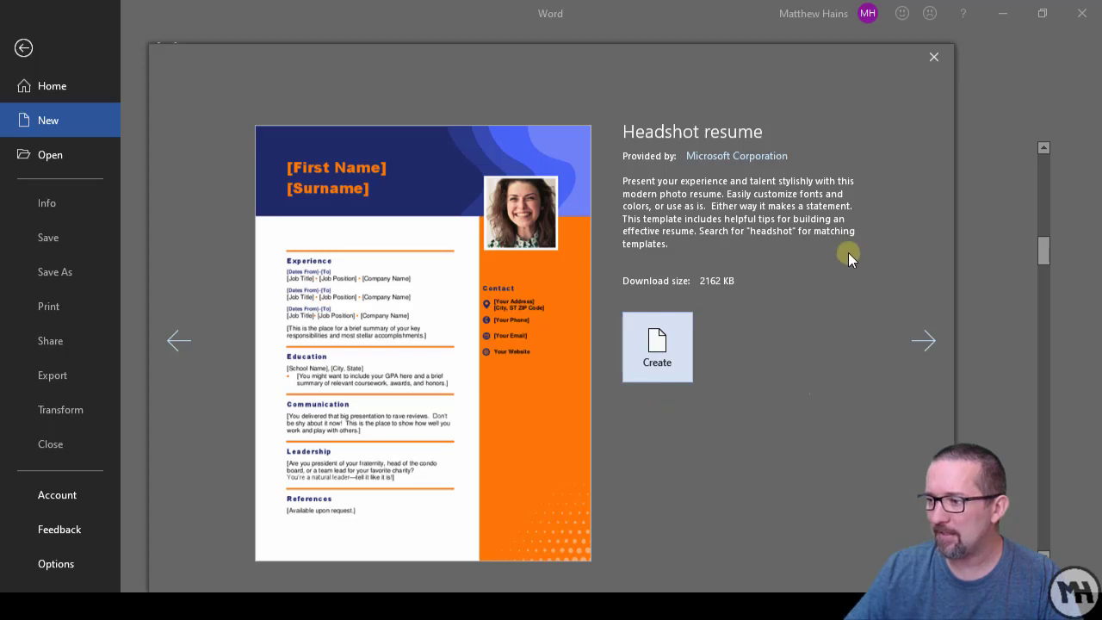
{"action": "left_click", "coordinate": [676, 361]}
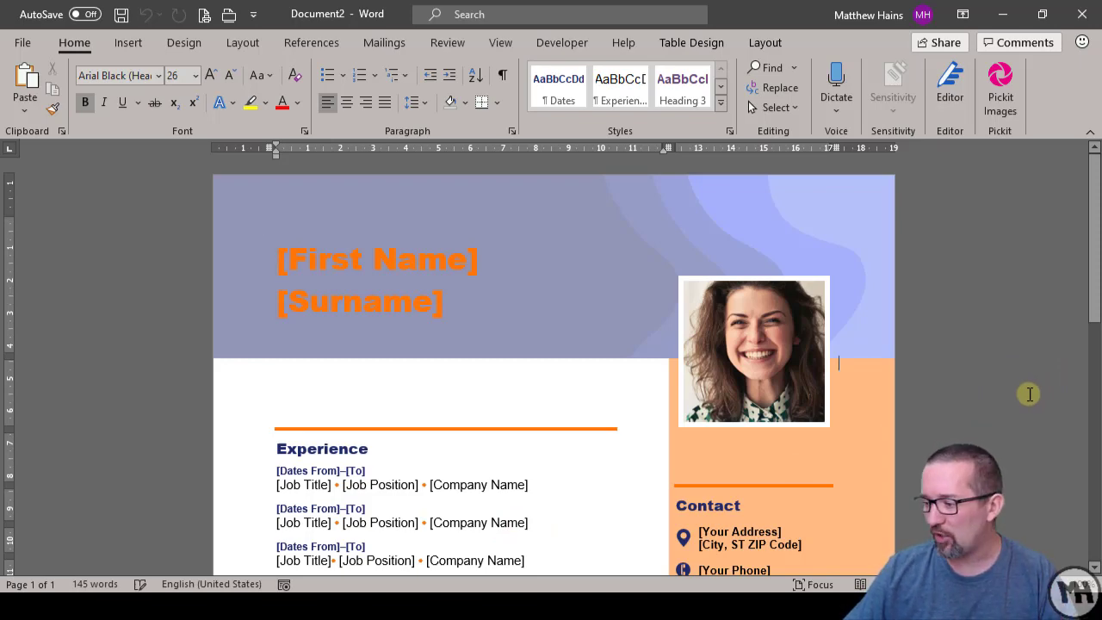
Replace the resume's [First Name] and [Surname] heading placeholders with a first name and surname
{"action": "left_click", "coordinate": [1029, 394]}
{"action": "scroll", "coordinate": [1024, 395], "scroll_direction": "down", "scroll_amount": 3}
{"action": "scroll", "coordinate": [1022, 397], "scroll_direction": "down", "scroll_amount": 1}
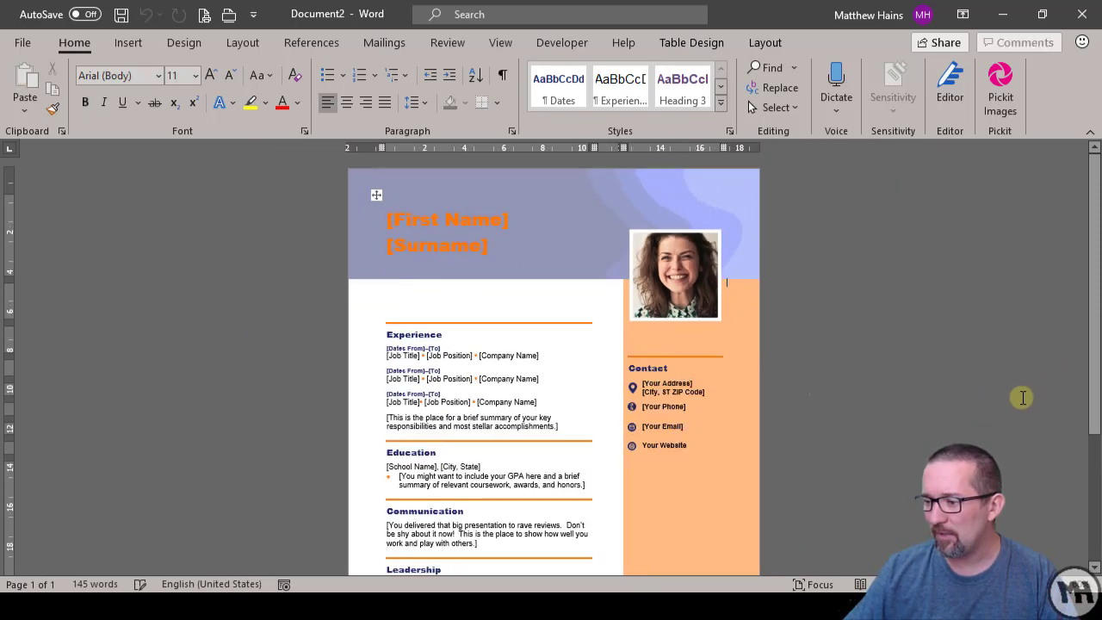
{"action": "scroll", "coordinate": [920, 398], "scroll_direction": "down", "scroll_amount": 1}
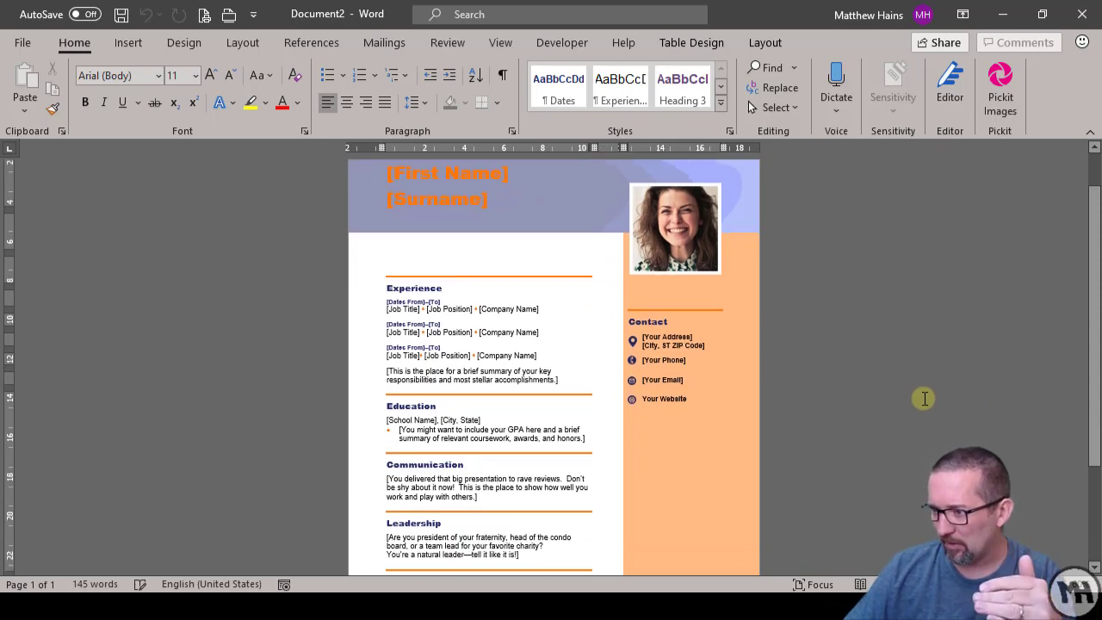
{"action": "scroll", "coordinate": [923, 398], "scroll_direction": "down", "scroll_amount": 3}
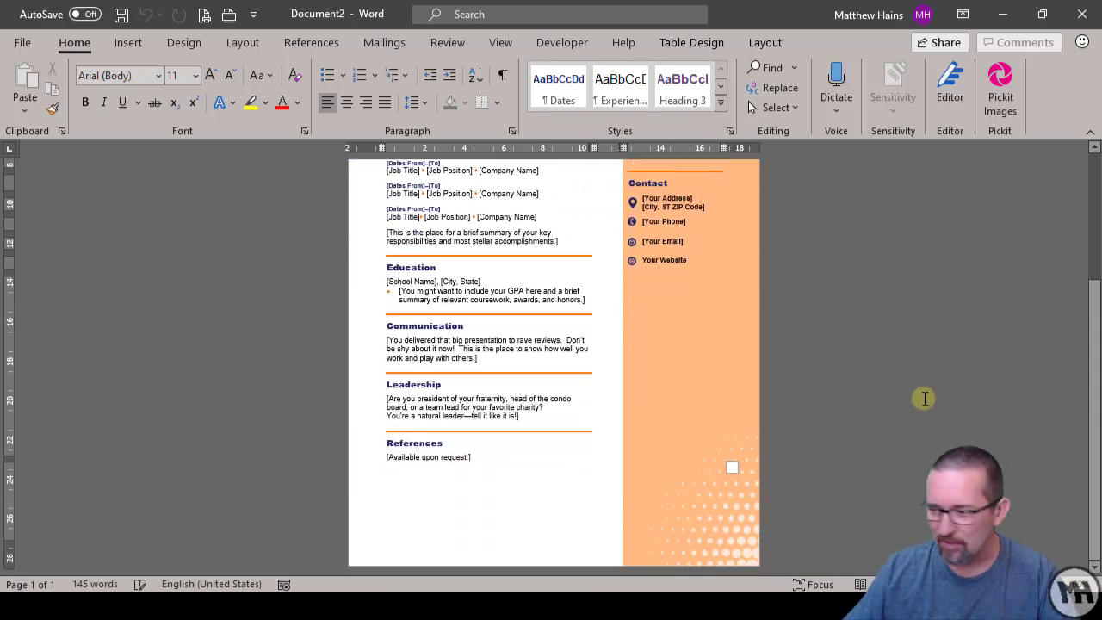
{"action": "scroll", "coordinate": [924, 398], "scroll_direction": "up", "scroll_amount": 2}
{"action": "scroll", "coordinate": [924, 397], "scroll_direction": "up", "scroll_amount": 5}
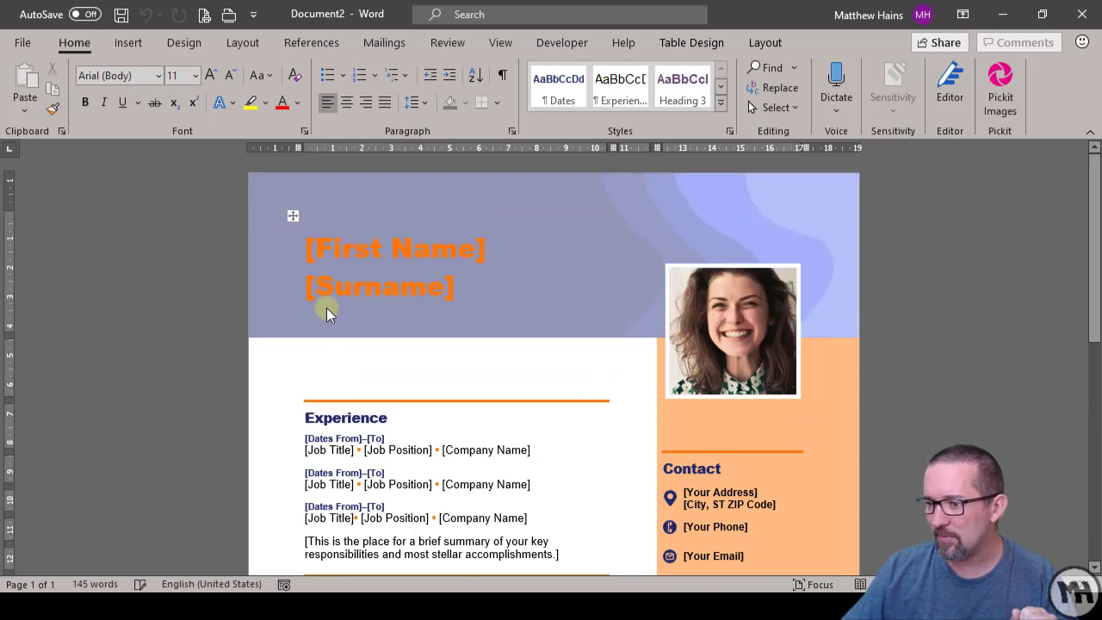
{"action": "left_click", "coordinate": [343, 247]}
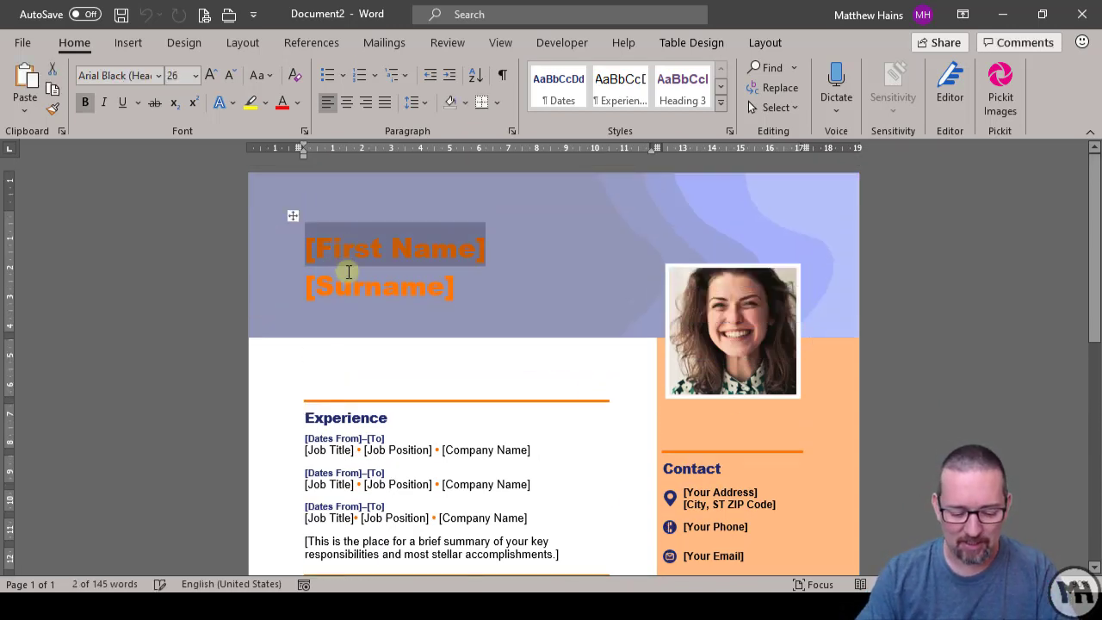
{"action": "type", "text": "John"}
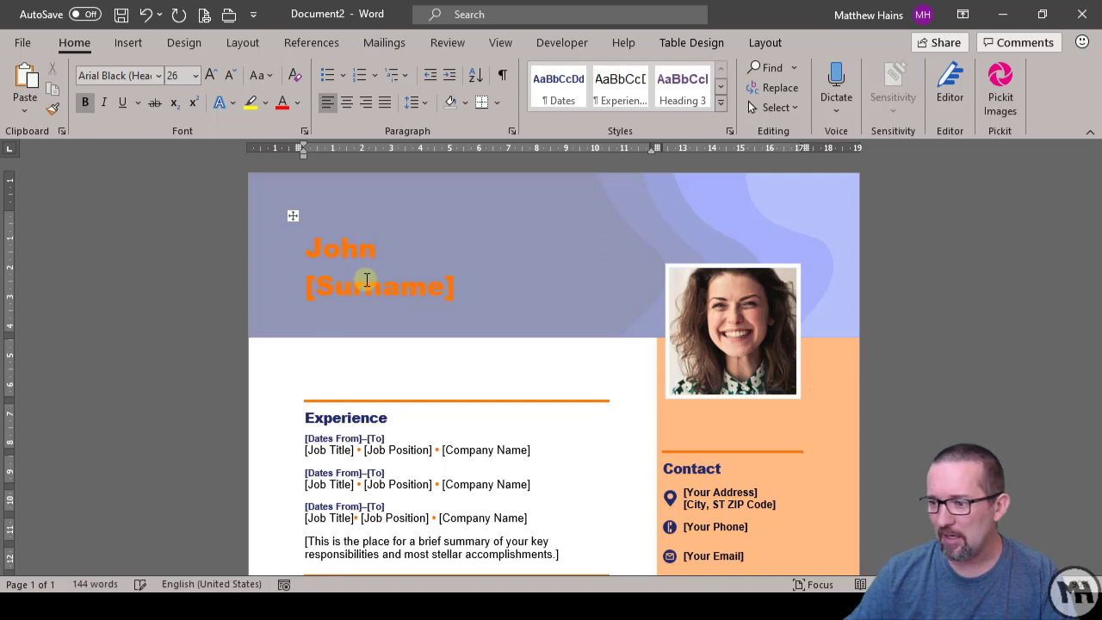
{"action": "left_click", "coordinate": [400, 287]}
{"action": "type", "text": "Smith"}
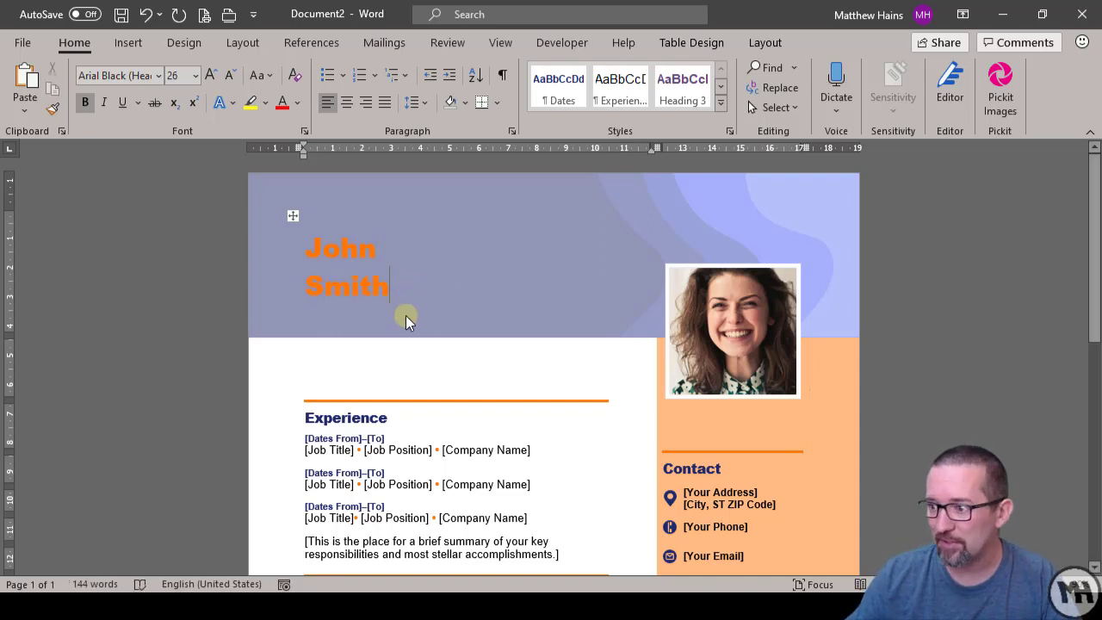
{"action": "scroll", "coordinate": [445, 335], "scroll_direction": "down", "scroll_amount": 3}
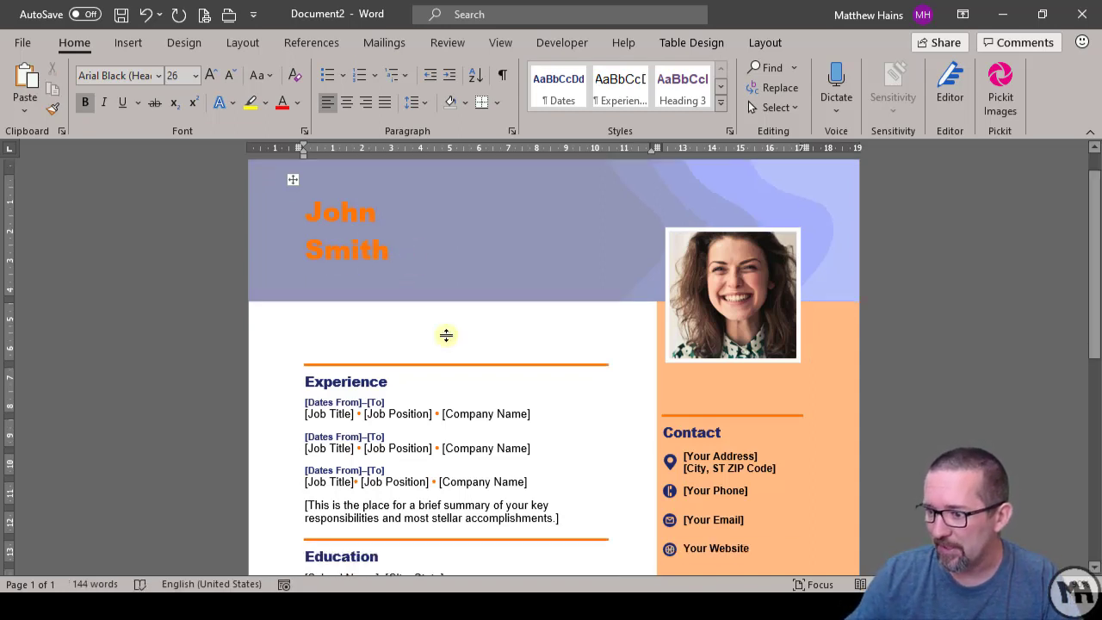
Choose to change the resume's headshot photo to a picture from a file
{"action": "scroll", "coordinate": [445, 336], "scroll_direction": "up", "scroll_amount": 1}
{"action": "left_click", "coordinate": [721, 244]}
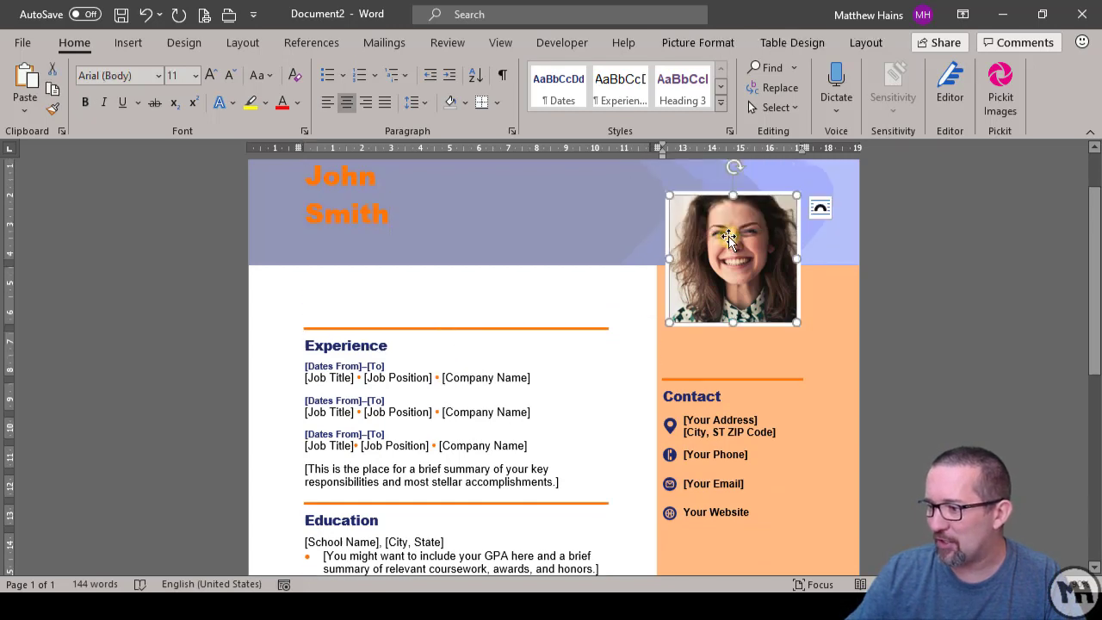
{"action": "right_click", "coordinate": [739, 238]}
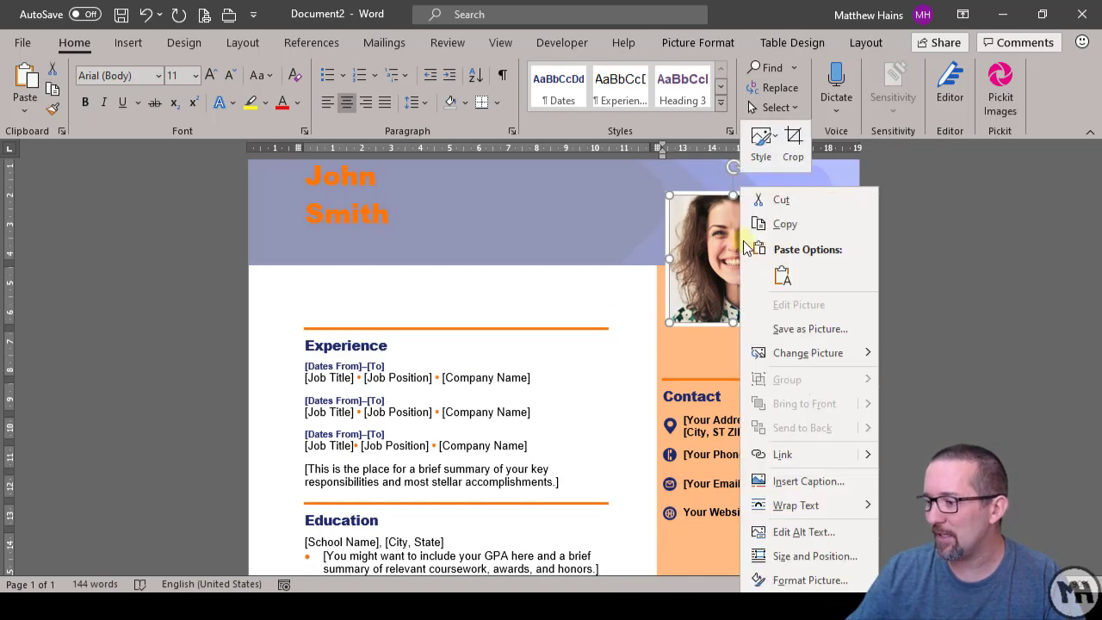
{"action": "mouse_move", "coordinate": [779, 353]}
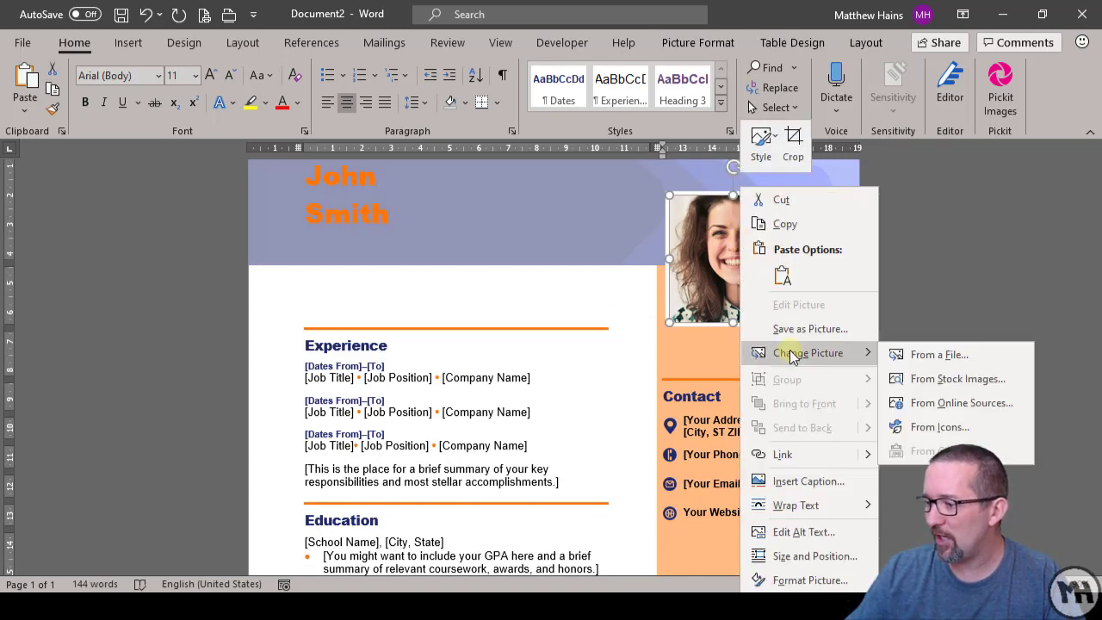
{"action": "left_click", "coordinate": [919, 357]}
{"action": "scroll", "coordinate": [118, 177], "scroll_direction": "down", "scroll_amount": 3}
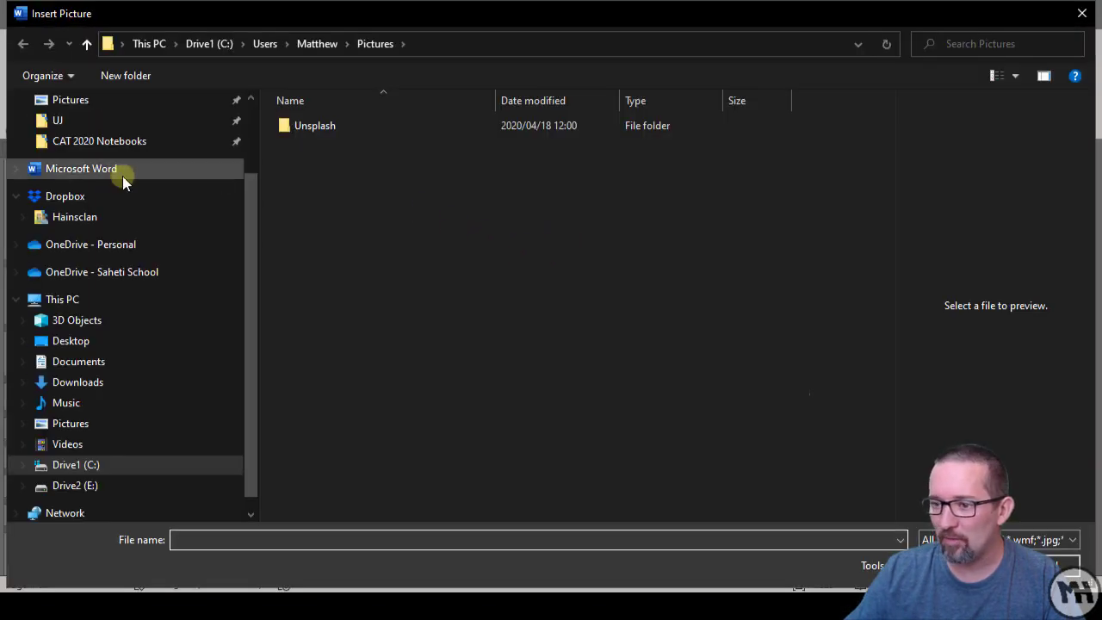
{"action": "scroll", "coordinate": [156, 217], "scroll_direction": "up", "scroll_amount": 3}
Insert surprised-png-2.png from the Pictures folder as the new headshot
{"action": "left_click", "coordinate": [98, 196]}
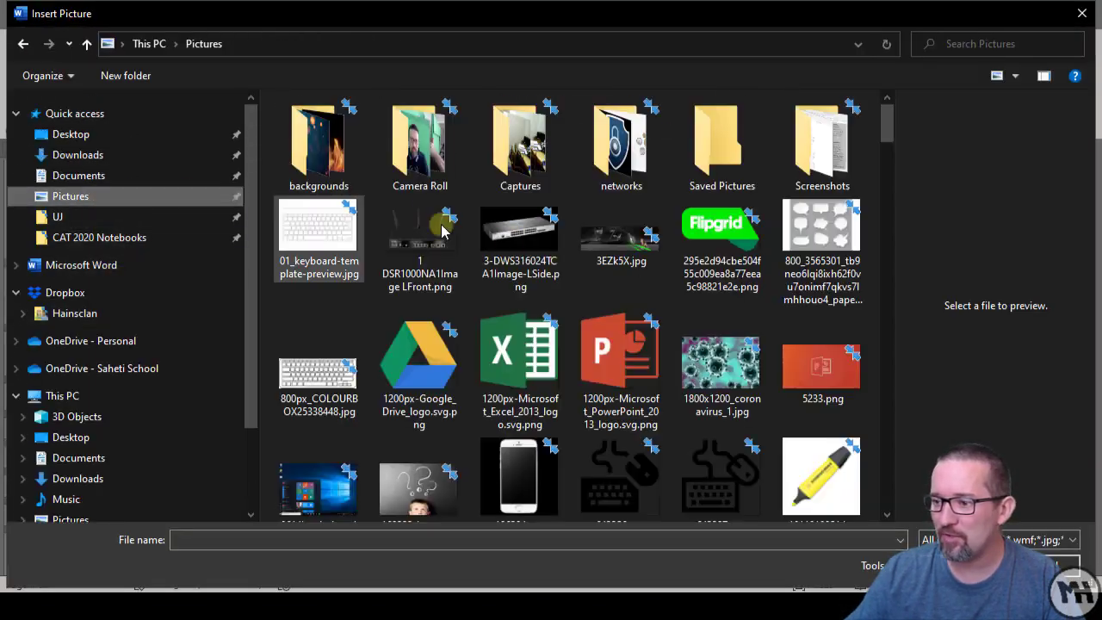
{"action": "scroll", "coordinate": [748, 338], "scroll_direction": "down", "scroll_amount": 10}
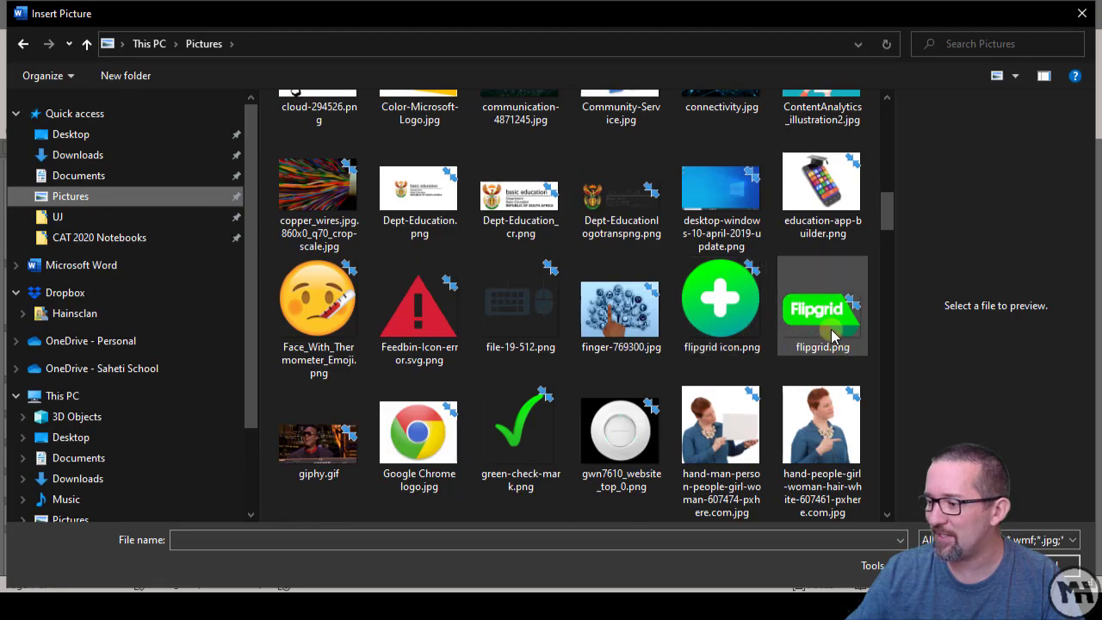
{"action": "scroll", "coordinate": [796, 405], "scroll_direction": "down", "scroll_amount": 12}
{"action": "scroll", "coordinate": [327, 310], "scroll_direction": "up", "scroll_amount": 10}
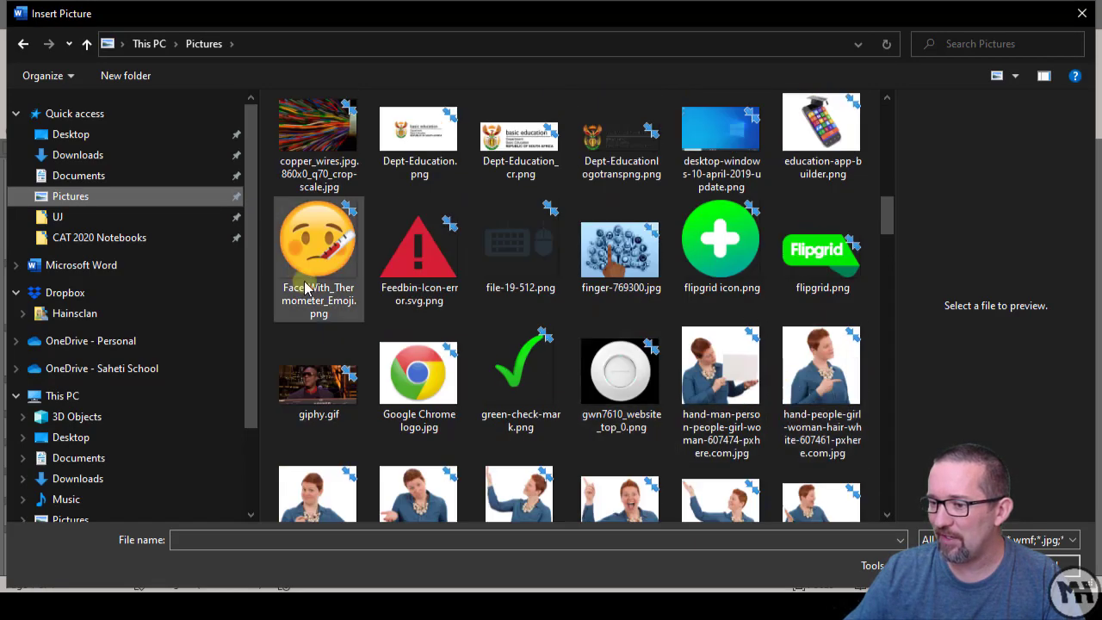
{"action": "scroll", "coordinate": [528, 344], "scroll_direction": "down", "scroll_amount": 10}
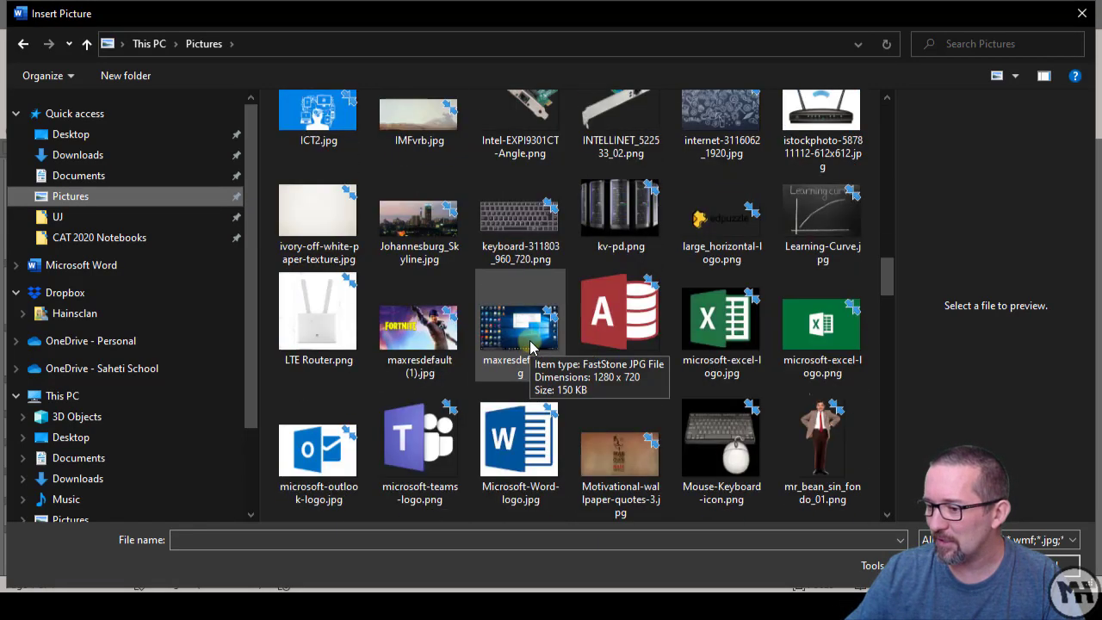
{"action": "scroll", "coordinate": [531, 346], "scroll_direction": "down", "scroll_amount": 15}
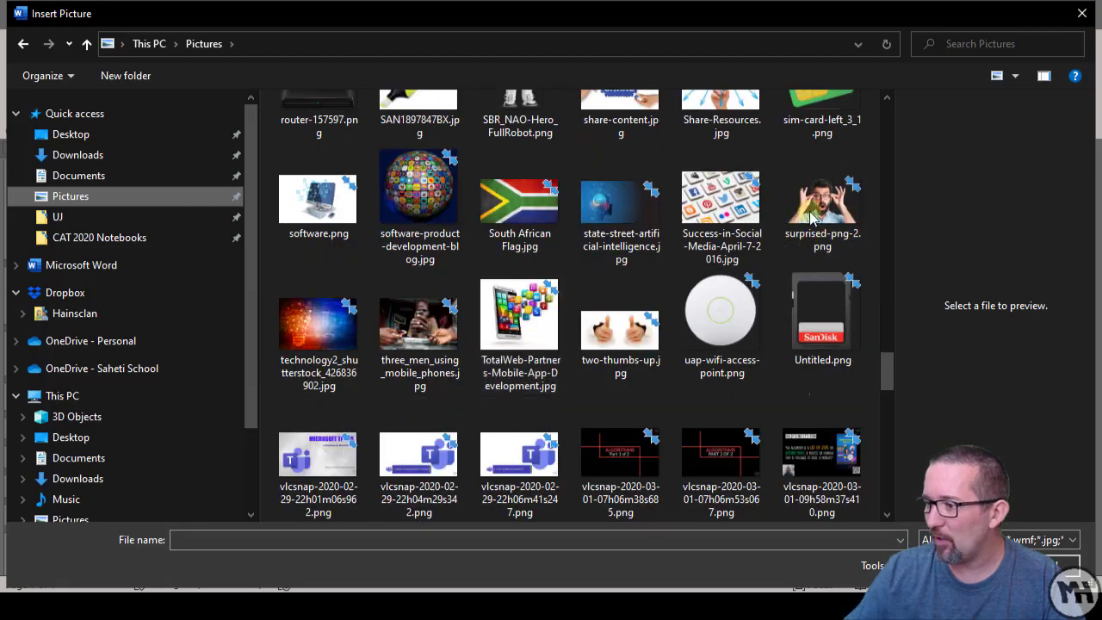
{"action": "left_click", "coordinate": [839, 201]}
{"action": "key", "text": "Escape"}
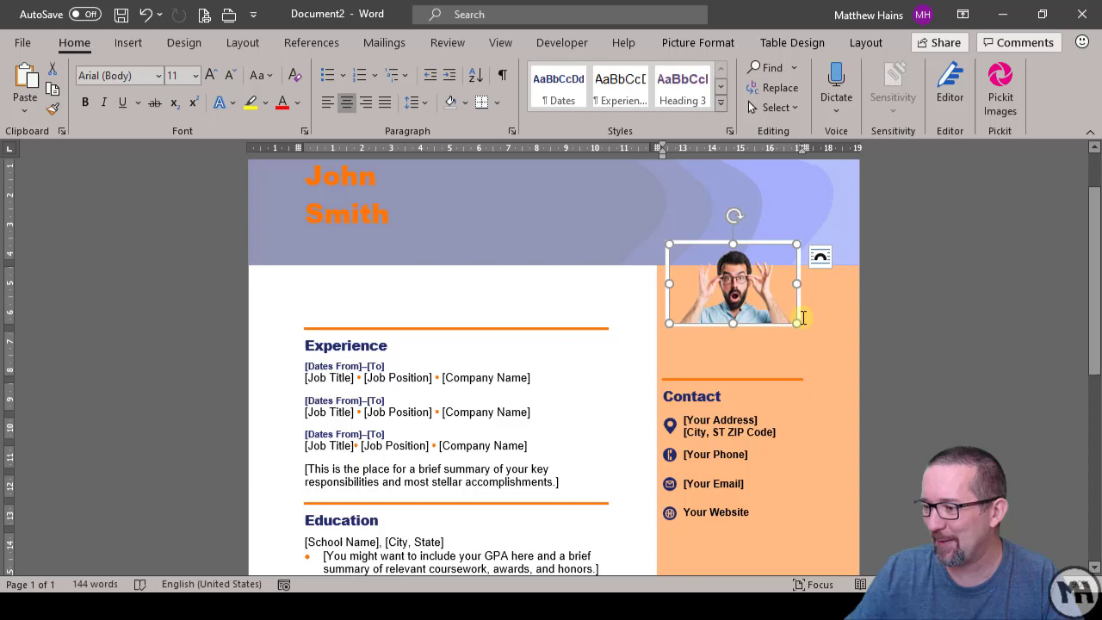
{"action": "mouse_move", "coordinate": [793, 323]}
{"action": "left_mouse_down"}
{"action": "mouse_move", "coordinate": [828, 344]}
{"action": "mouse_move", "coordinate": [794, 322]}
{"action": "left_mouse_up"}
Select each Experience placeholder: both Job Title, Job Position and Company Name fields
{"action": "left_click", "coordinate": [843, 334]}
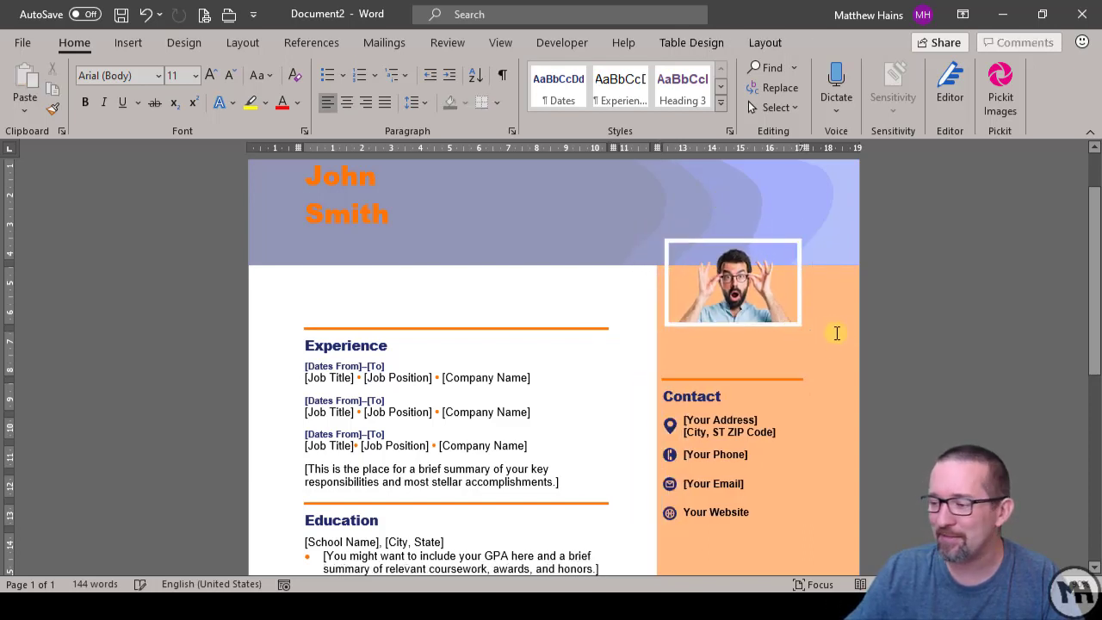
{"action": "scroll", "coordinate": [187, 387], "scroll_direction": "down", "scroll_amount": 3}
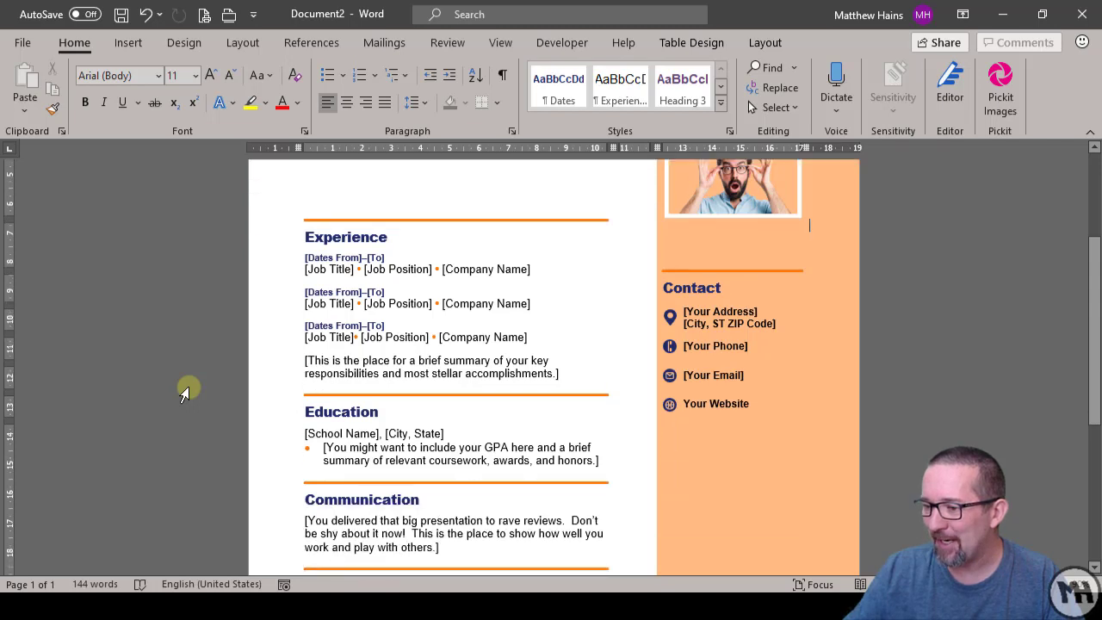
{"action": "left_click", "coordinate": [335, 239]}
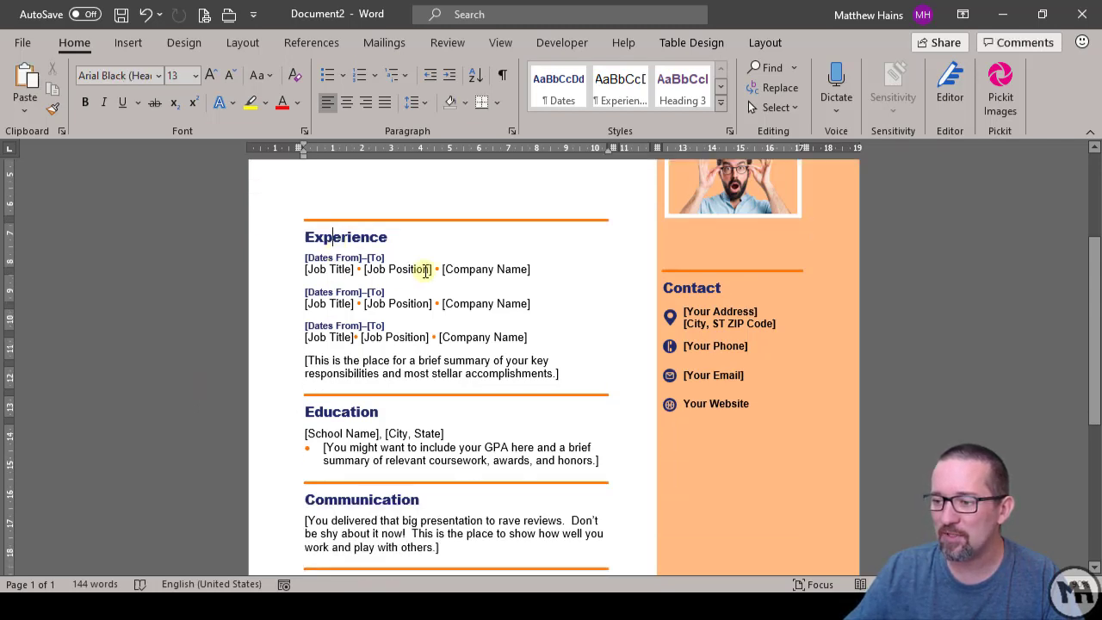
{"action": "left_click", "coordinate": [495, 269]}
{"action": "left_click", "coordinate": [406, 269]}
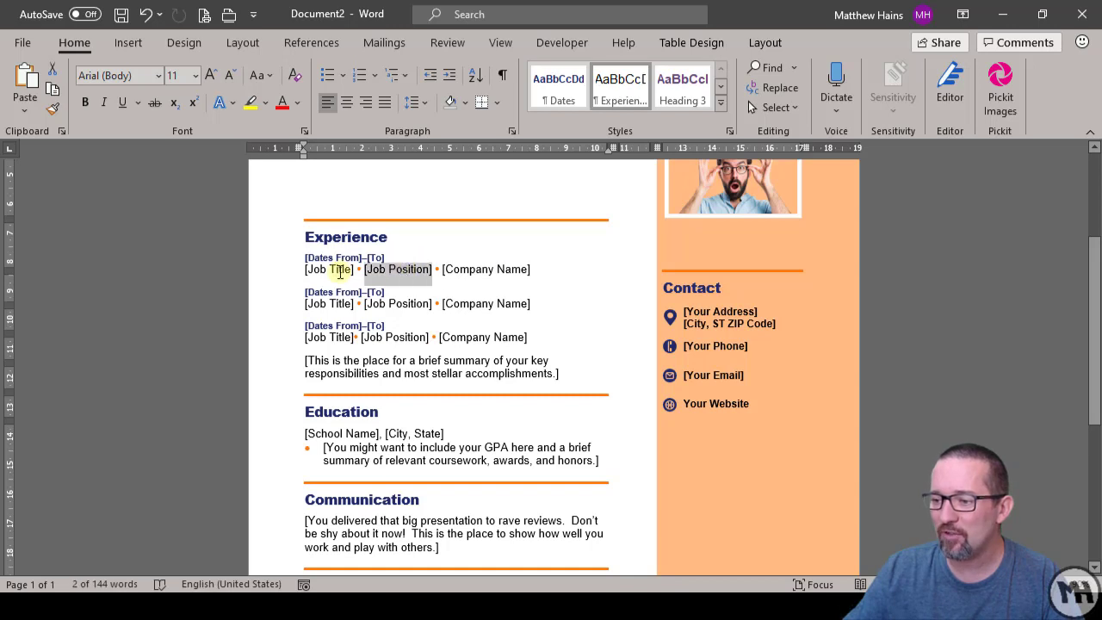
{"action": "left_click", "coordinate": [335, 269]}
{"action": "left_click", "coordinate": [328, 304]}
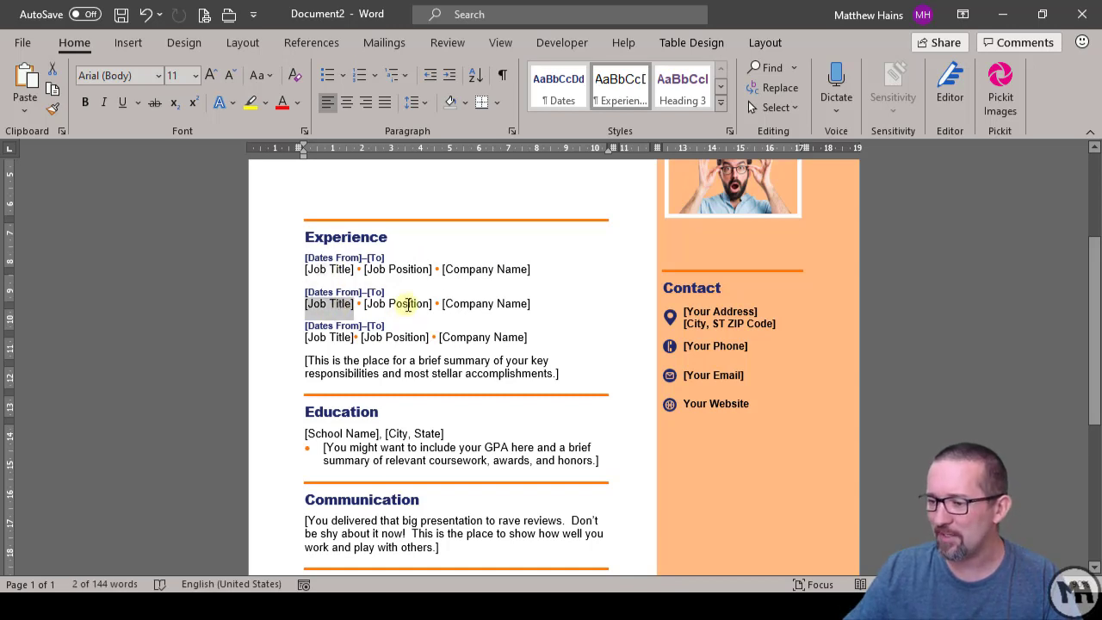
{"action": "left_click", "coordinate": [408, 303]}
{"action": "left_click", "coordinate": [485, 304]}
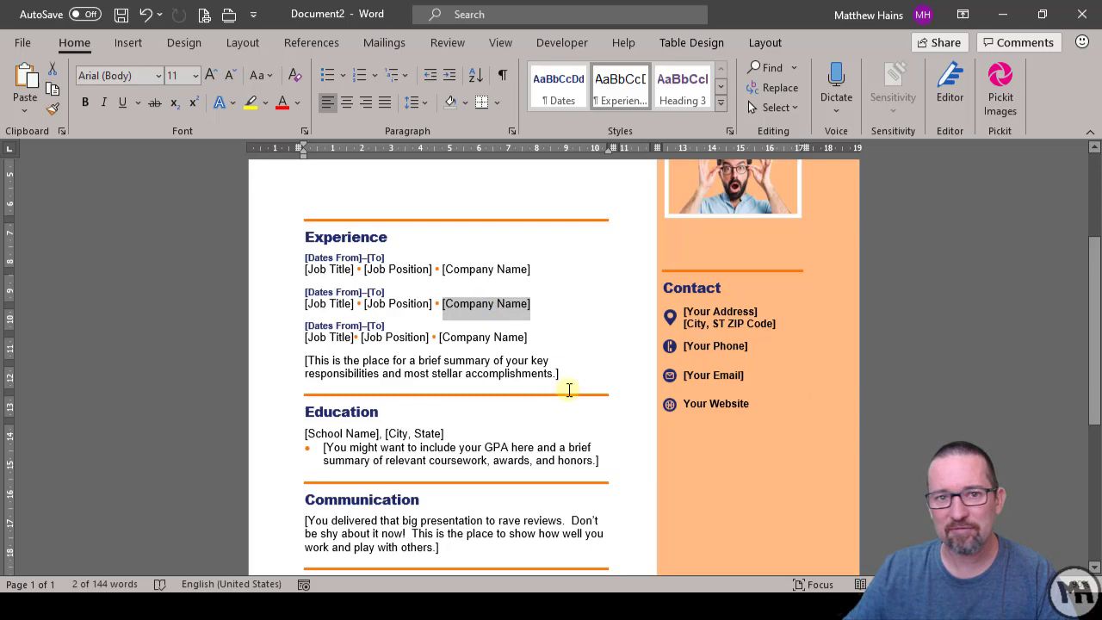
Close the résumé with Ctrl+W, bringing up the save-changes prompt
{"action": "scroll", "coordinate": [559, 391], "scroll_direction": "down", "scroll_amount": 8}
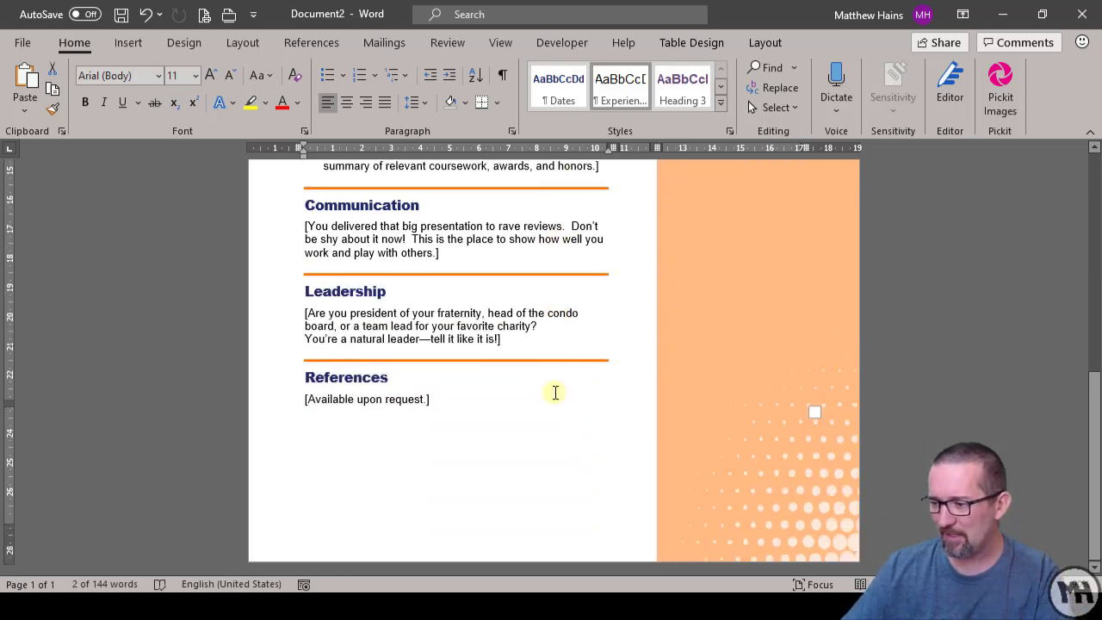
{"action": "scroll", "coordinate": [555, 392], "scroll_direction": "up", "scroll_amount": 6}
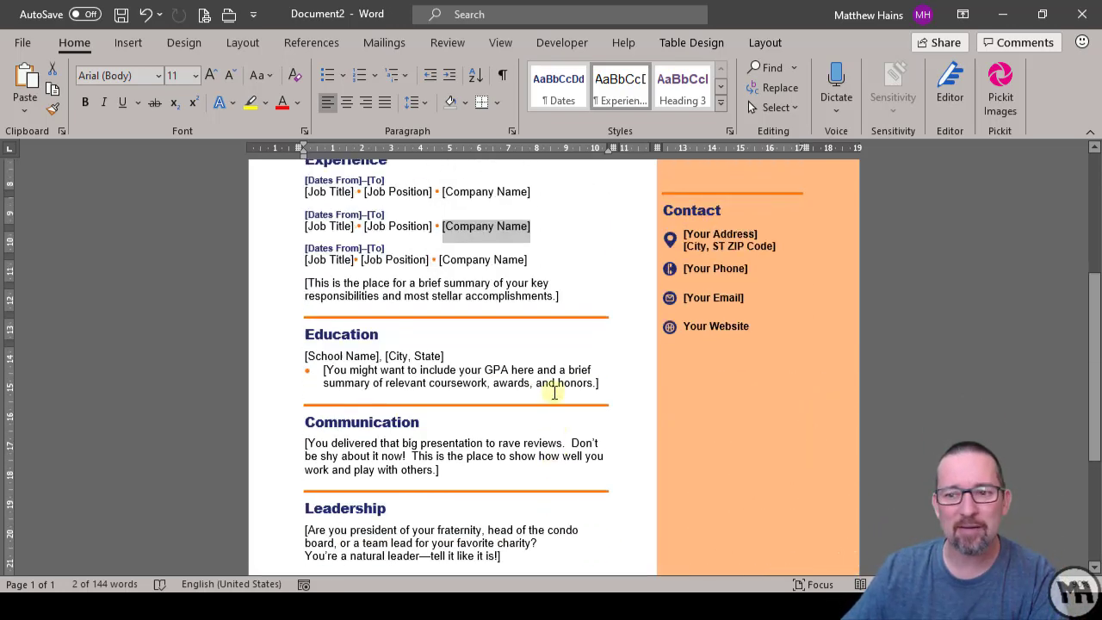
{"action": "scroll", "coordinate": [554, 392], "scroll_direction": "up", "scroll_amount": 7}
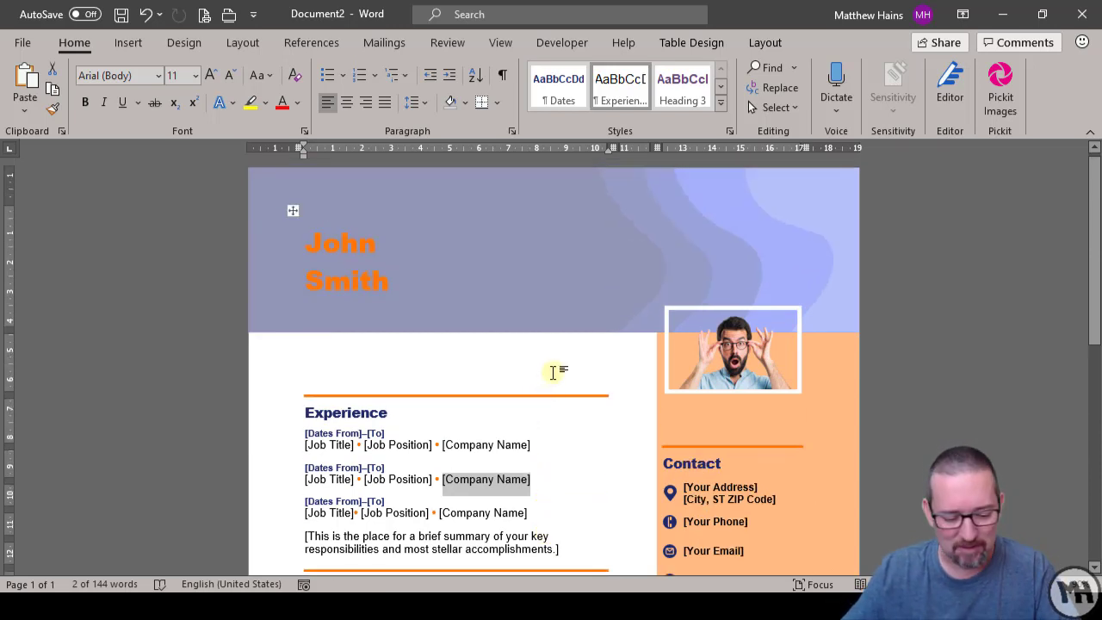
{"action": "key", "text": "ctrl+w"}
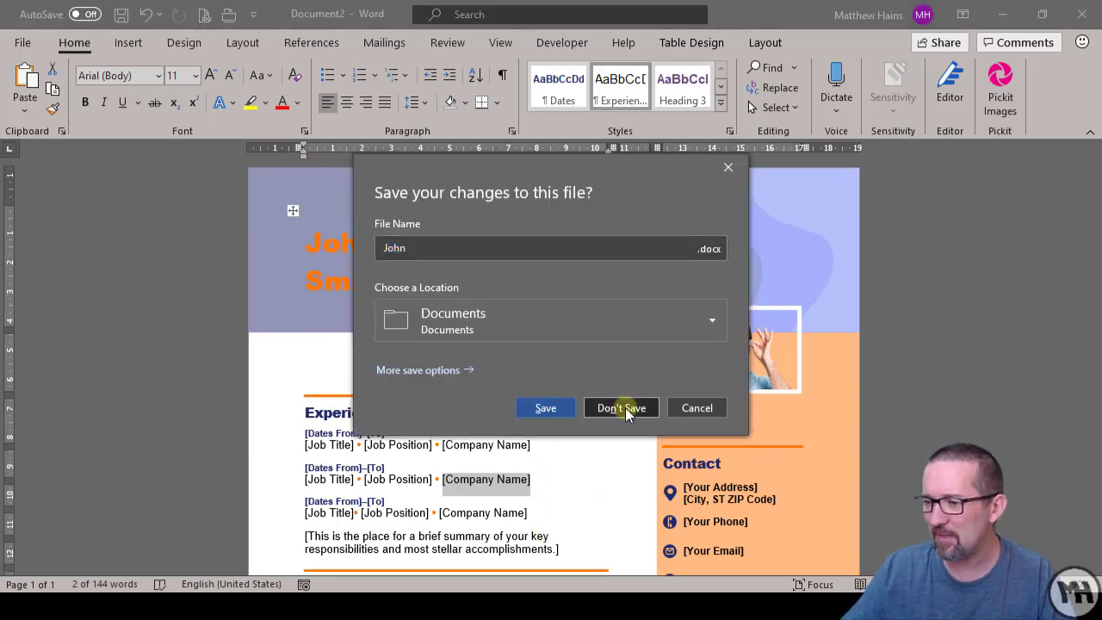
Discard the résumé without saving and return to the New template page
{"action": "left_click", "coordinate": [622, 407]}
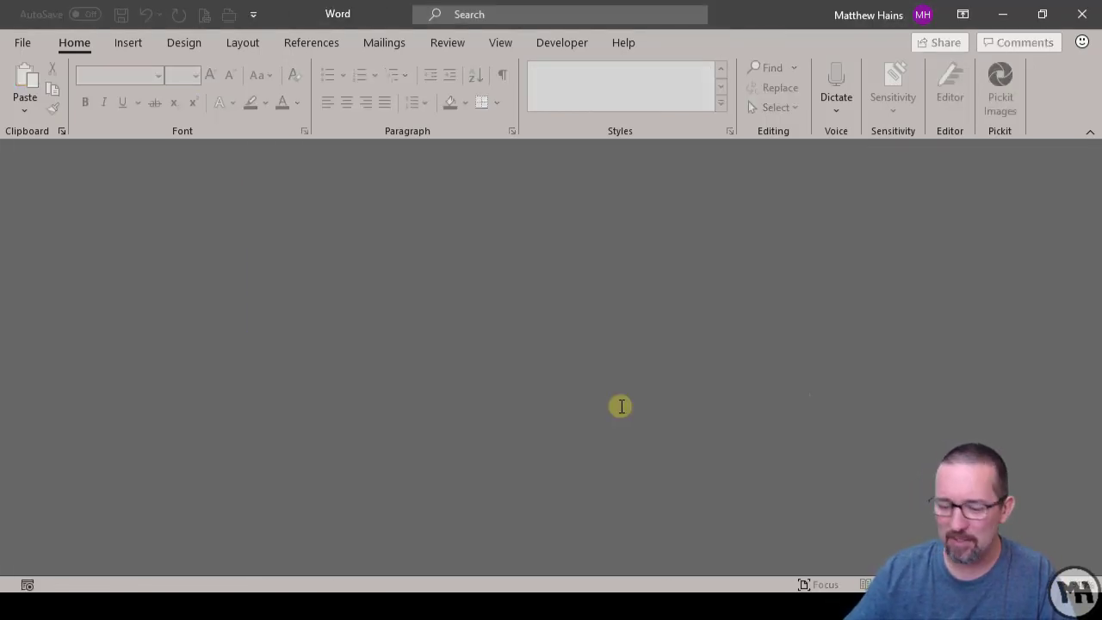
{"action": "left_click", "coordinate": [22, 42]}
{"action": "left_click", "coordinate": [44, 161]}
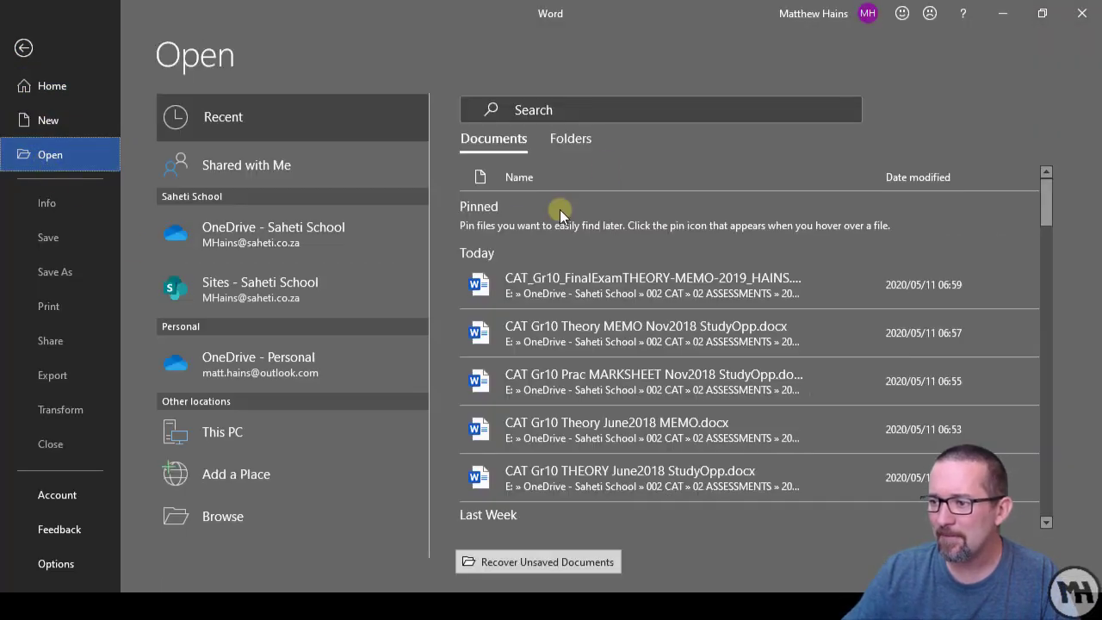
{"action": "left_click", "coordinate": [56, 121]}
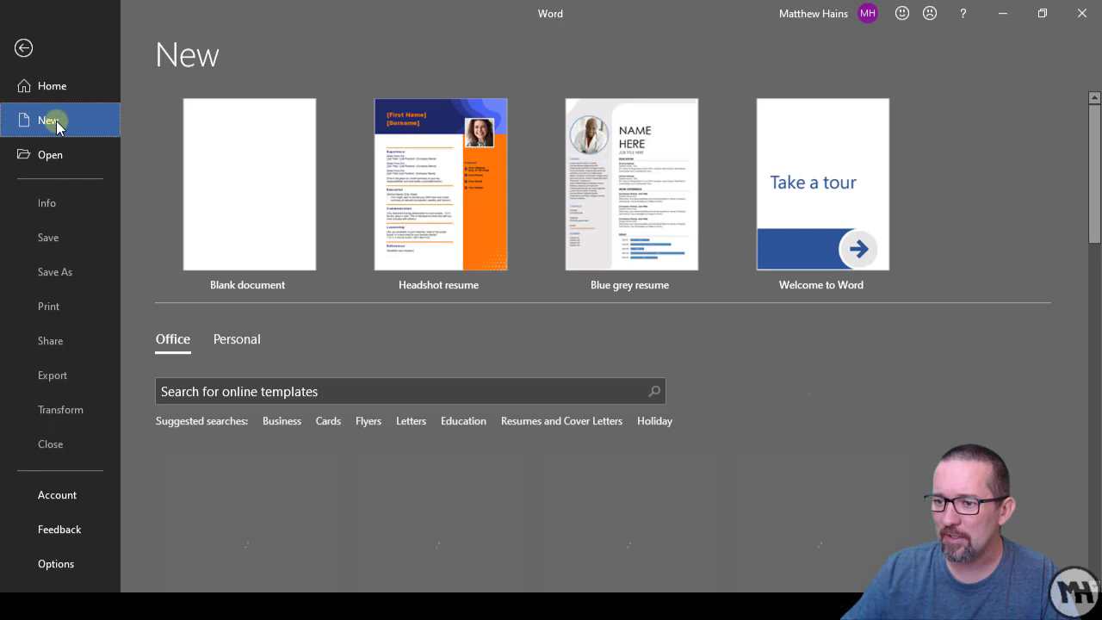
Search the online templates for memo
{"action": "scroll", "coordinate": [287, 388], "scroll_direction": "down", "scroll_amount": 2}
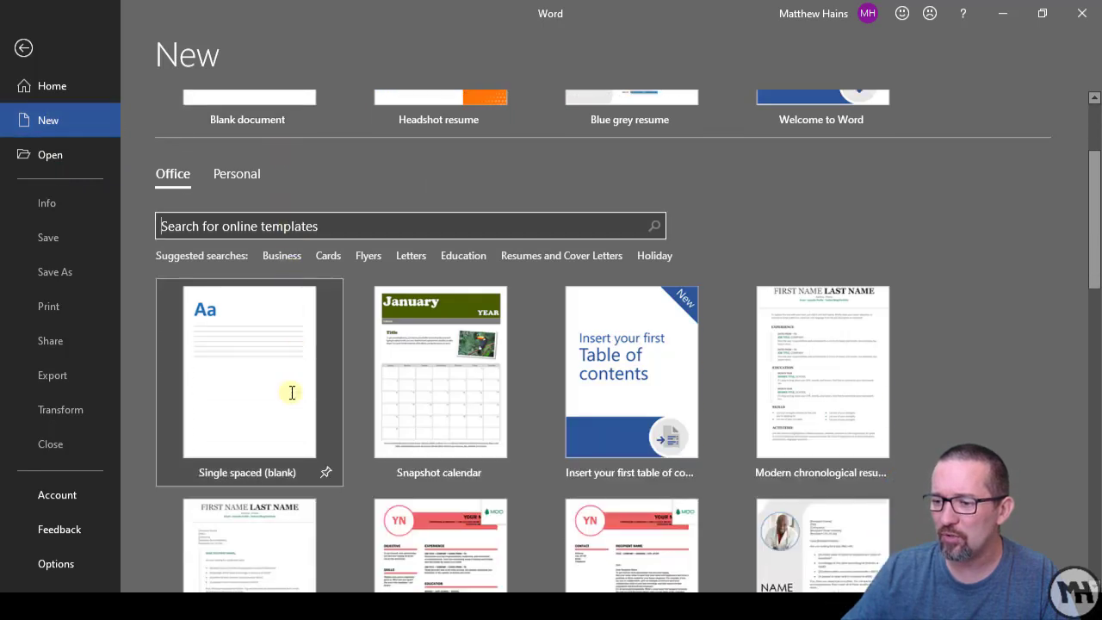
{"action": "type", "text": "memo"}
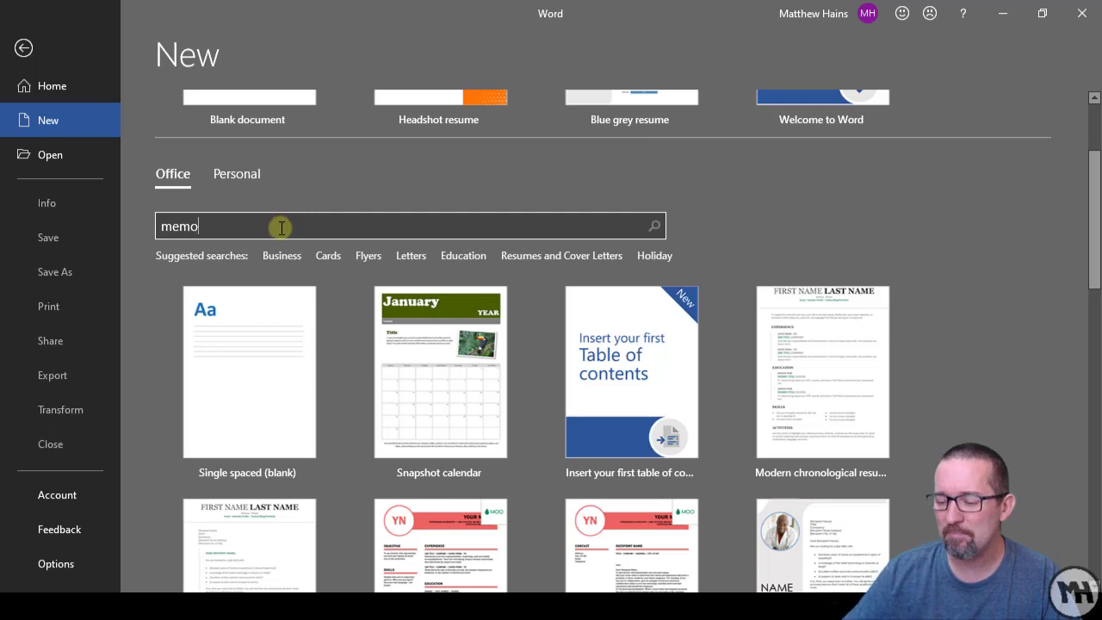
{"action": "key", "text": "Return"}
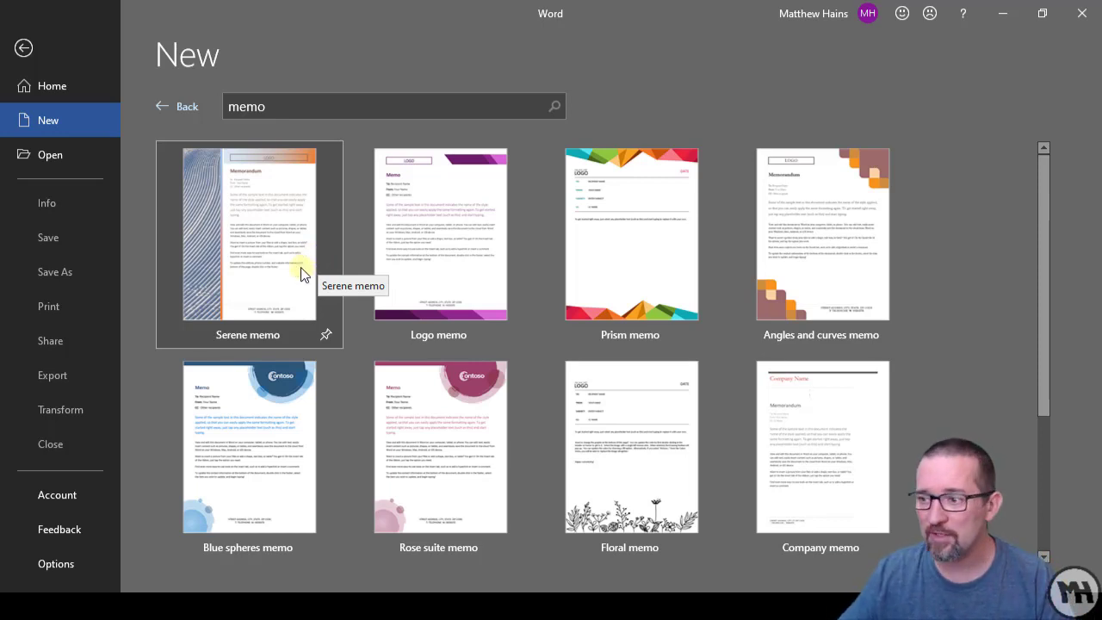
{"action": "scroll", "coordinate": [553, 299], "scroll_direction": "down", "scroll_amount": 1}
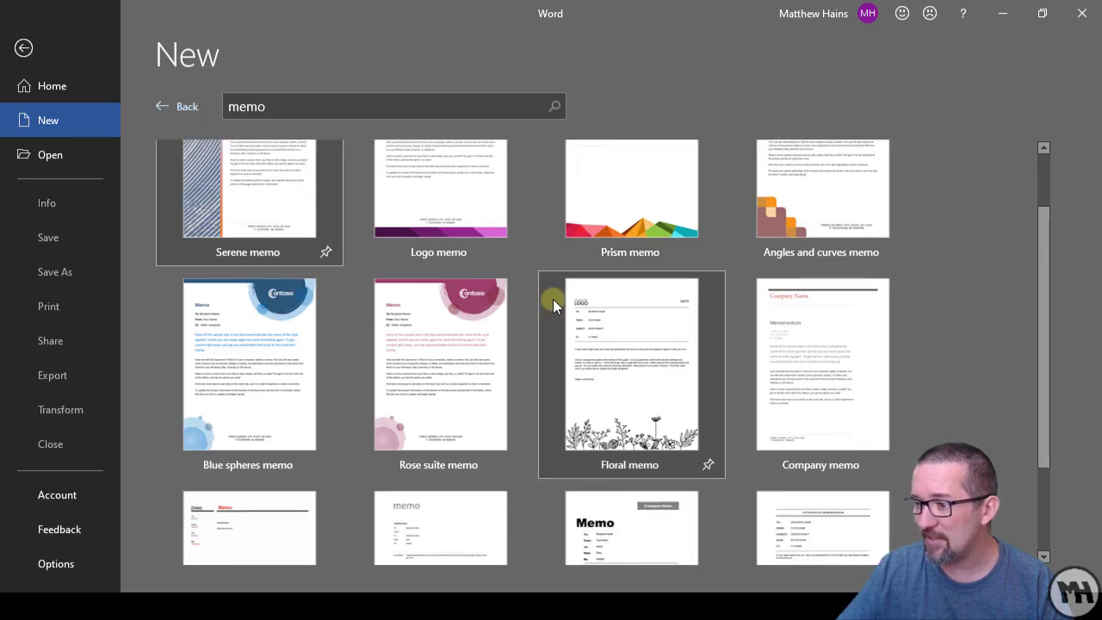
{"action": "scroll", "coordinate": [550, 303], "scroll_direction": "up", "scroll_amount": 1}
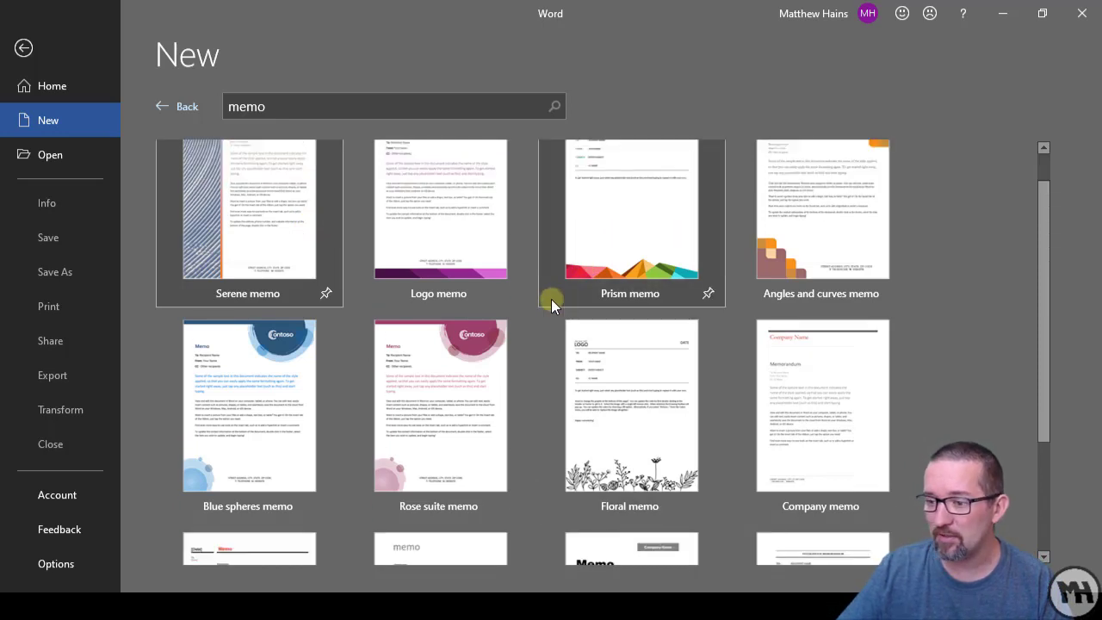
Create a new document from the Prism memo template
{"action": "left_click", "coordinate": [634, 244]}
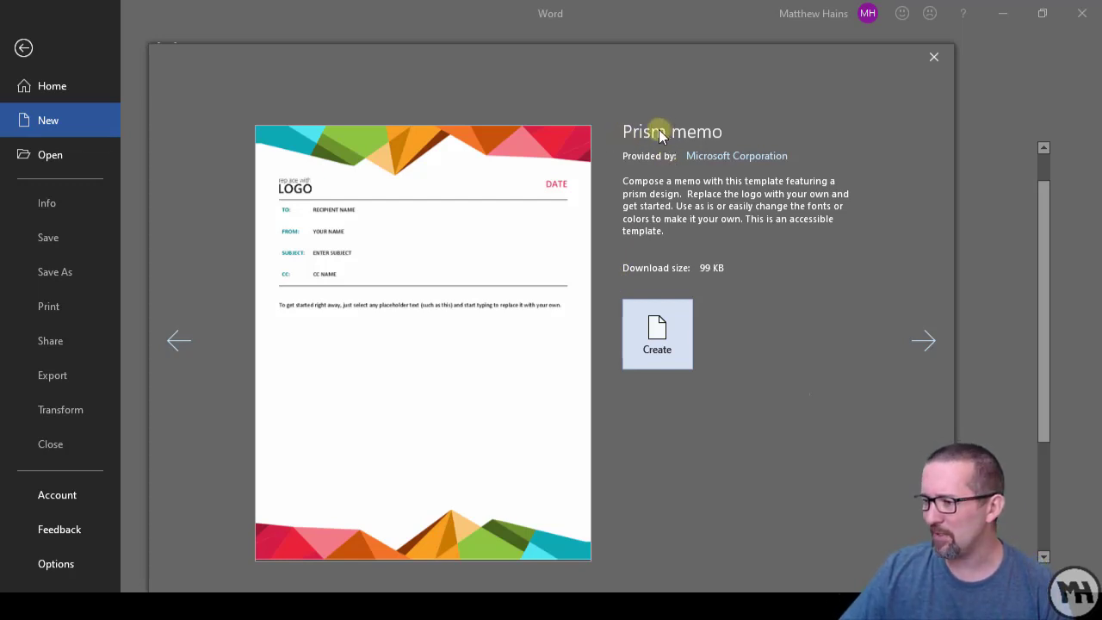
{"action": "left_click", "coordinate": [660, 330]}
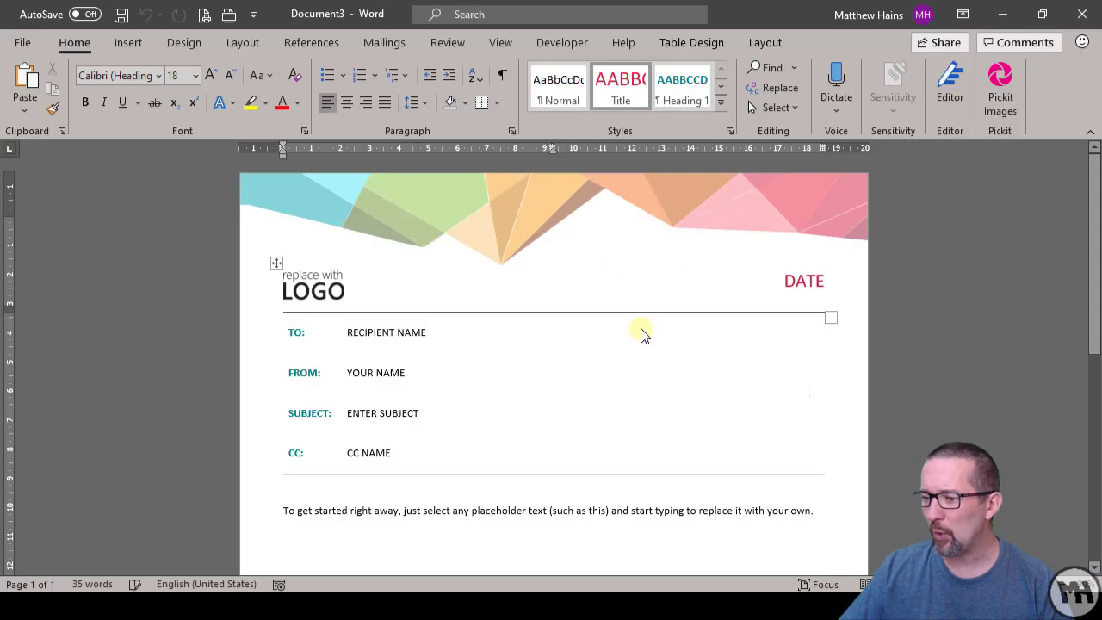
{"action": "scroll", "coordinate": [957, 329], "scroll_direction": "down", "scroll_amount": 1}
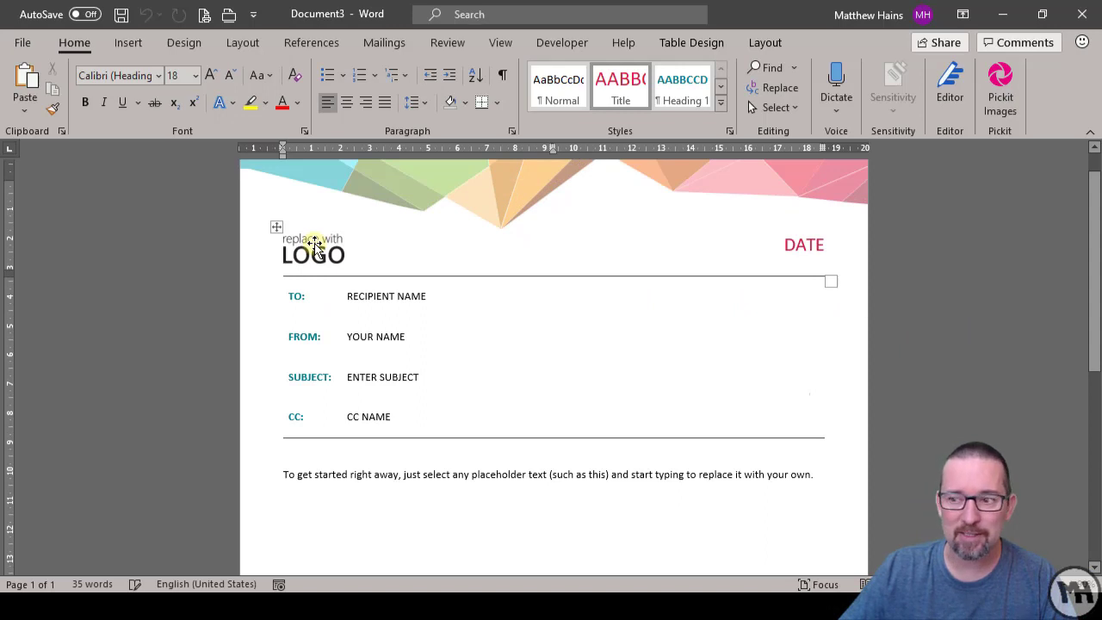
Select the memo's DATE, RECIPIENT NAME, YOUR NAME, ENTER SUBJECT, CC NAME and instruction placeholders
{"action": "left_click", "coordinate": [809, 247]}
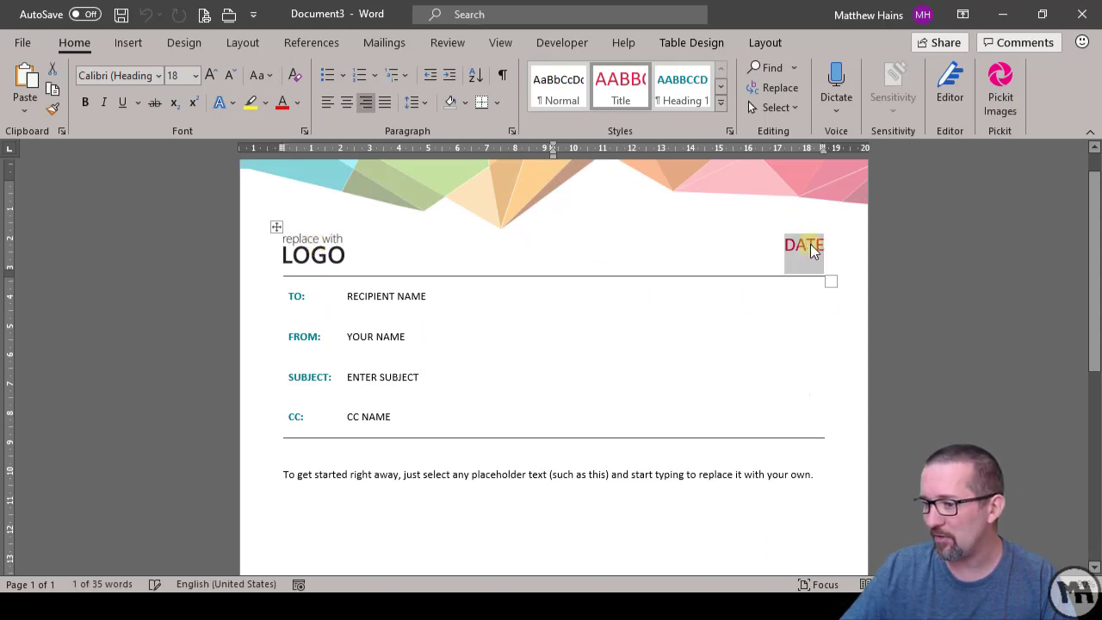
{"action": "left_click", "coordinate": [394, 295]}
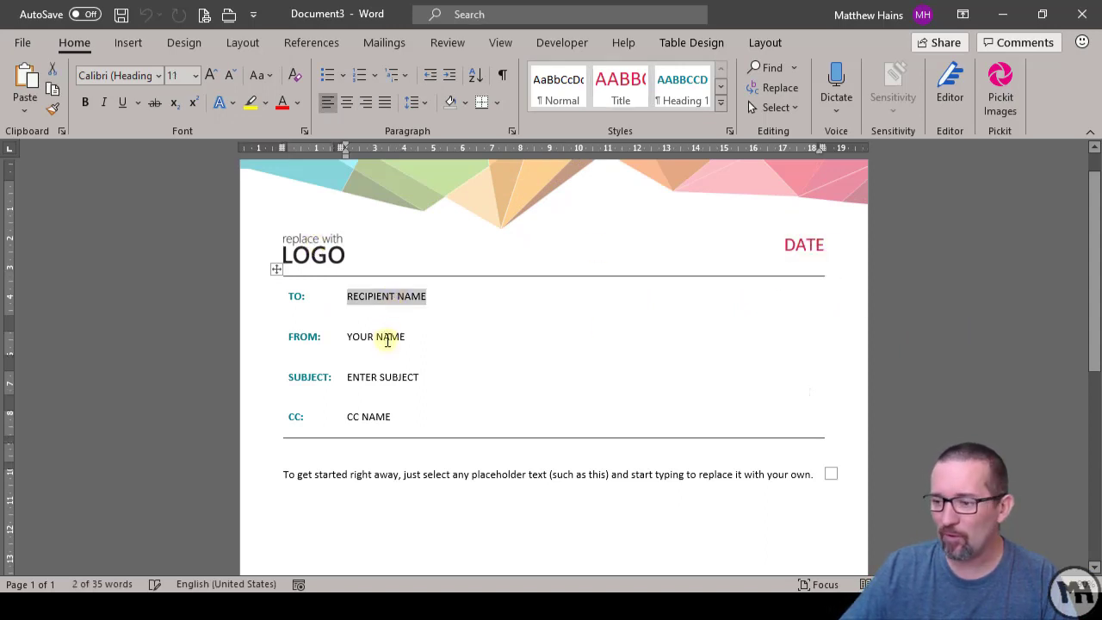
{"action": "left_click", "coordinate": [388, 339]}
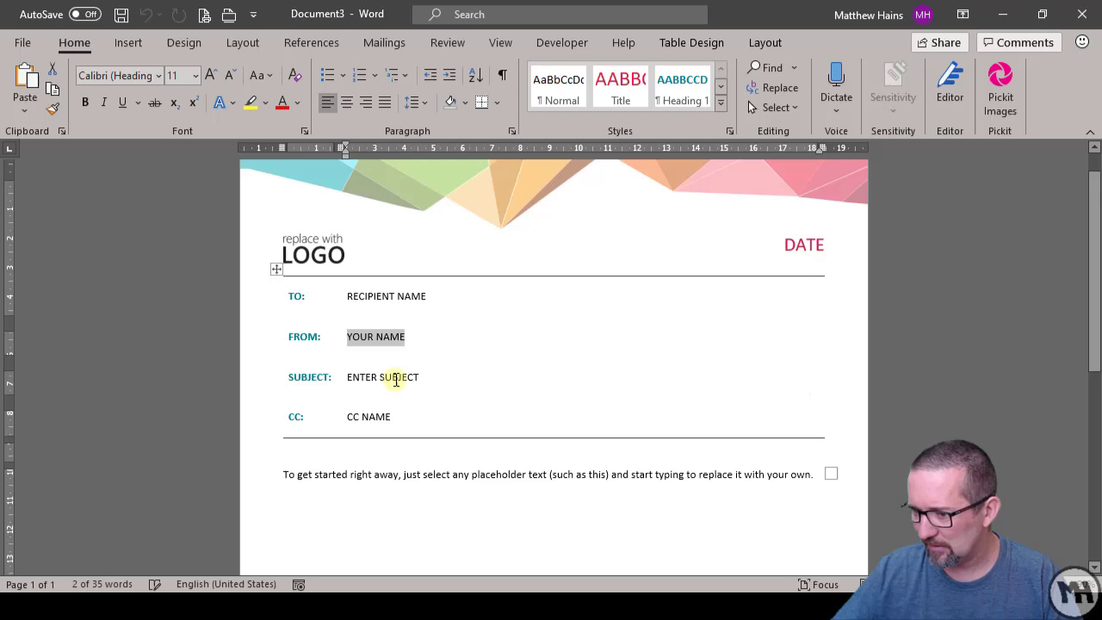
{"action": "scroll", "coordinate": [396, 379], "scroll_direction": "down", "scroll_amount": 2}
{"action": "left_click", "coordinate": [360, 304]}
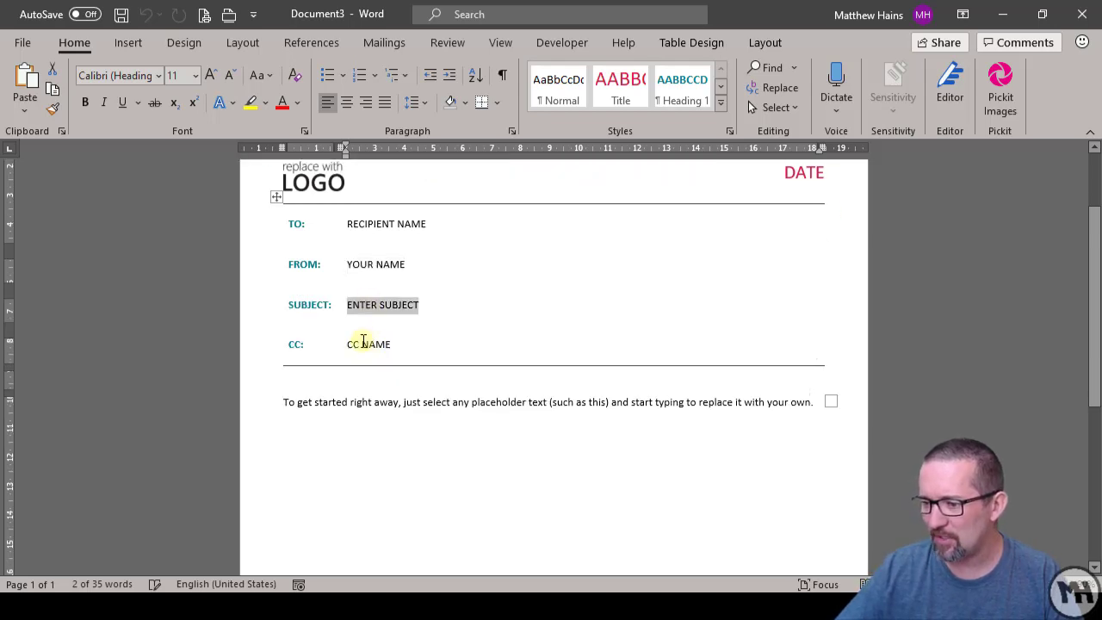
{"action": "left_click", "coordinate": [362, 340]}
{"action": "scroll", "coordinate": [433, 370], "scroll_direction": "down", "scroll_amount": 2}
{"action": "left_click", "coordinate": [433, 346]}
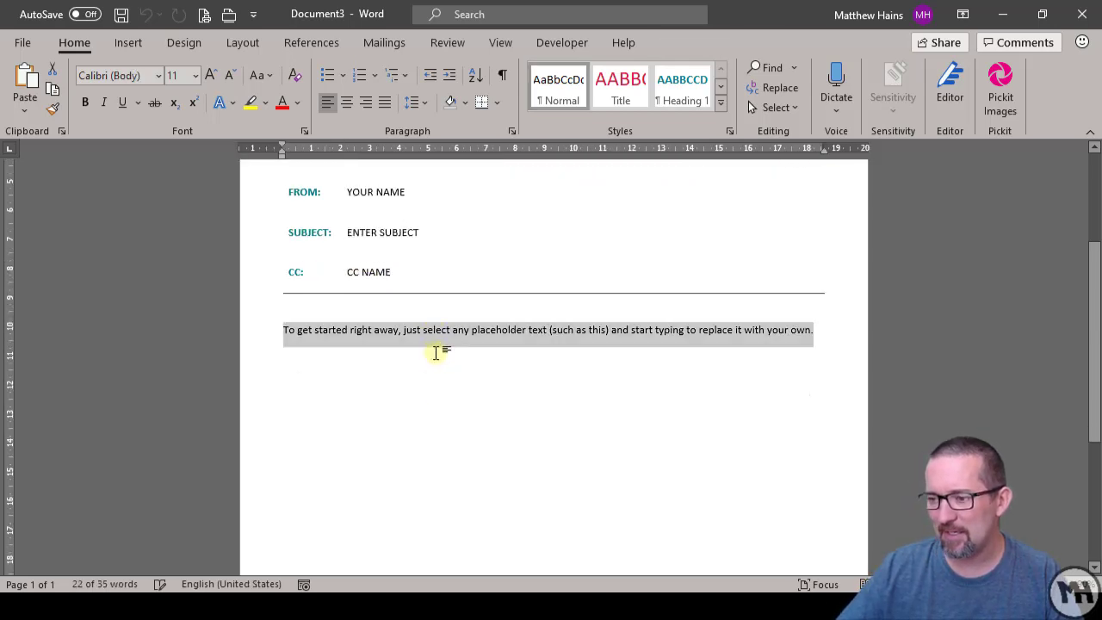
{"action": "scroll", "coordinate": [435, 353], "scroll_direction": "up", "scroll_amount": 5}
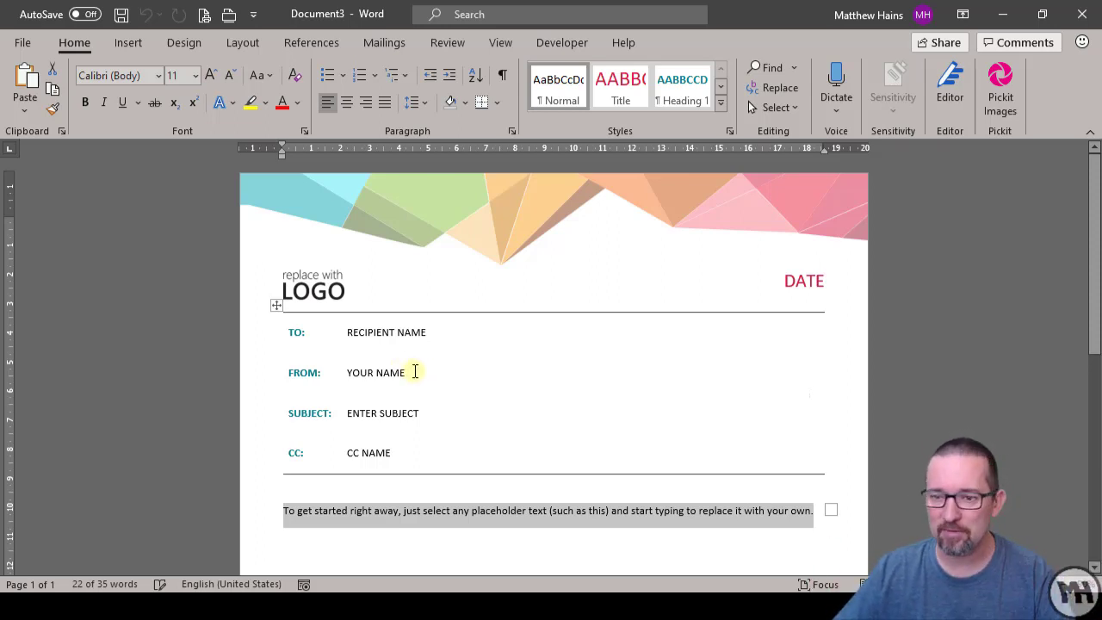
Close the memo document with Ctrl+W
{"action": "scroll", "coordinate": [551, 349], "scroll_direction": "down", "scroll_amount": 7}
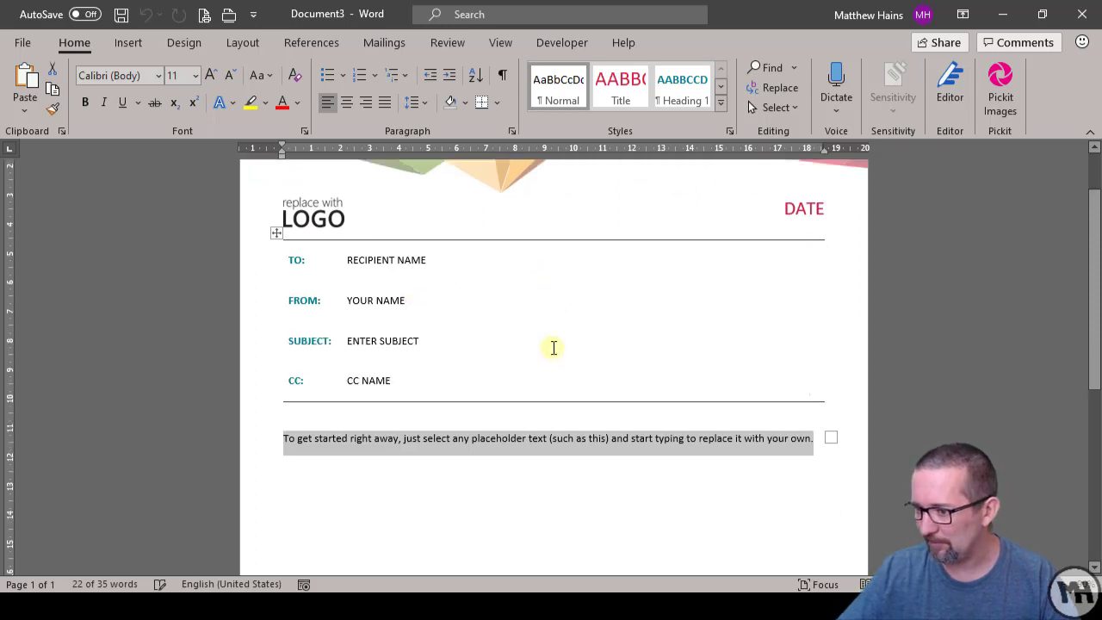
{"action": "scroll", "coordinate": [552, 349], "scroll_direction": "up", "scroll_amount": 7}
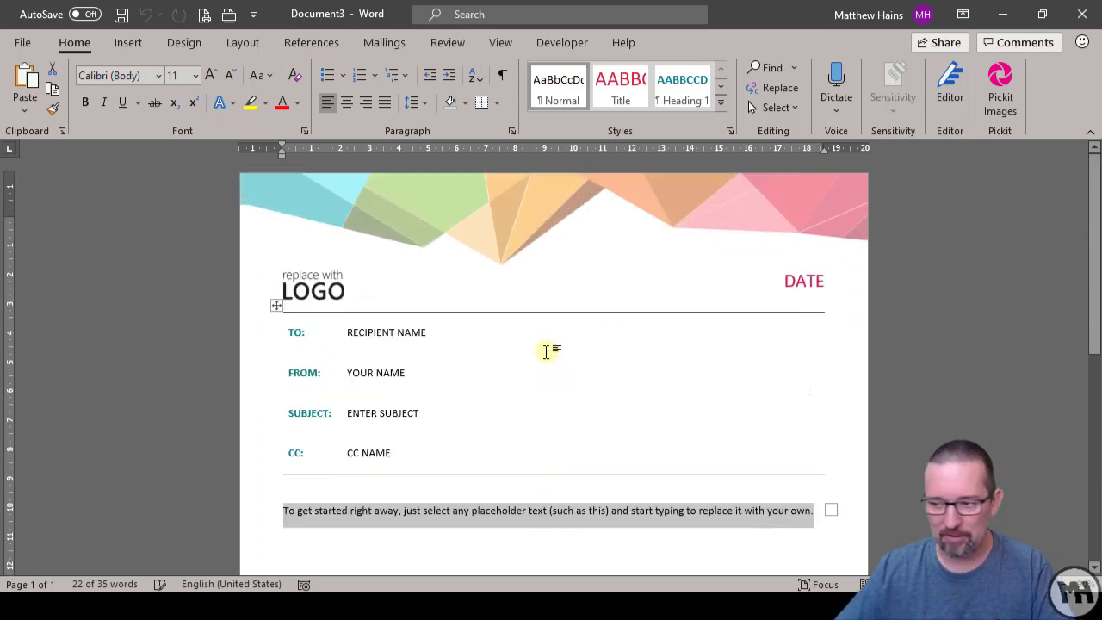
{"action": "key", "text": "ctrl+w"}
Discard the memo without saving and return to the New template gallery
{"action": "left_click", "coordinate": [640, 408]}
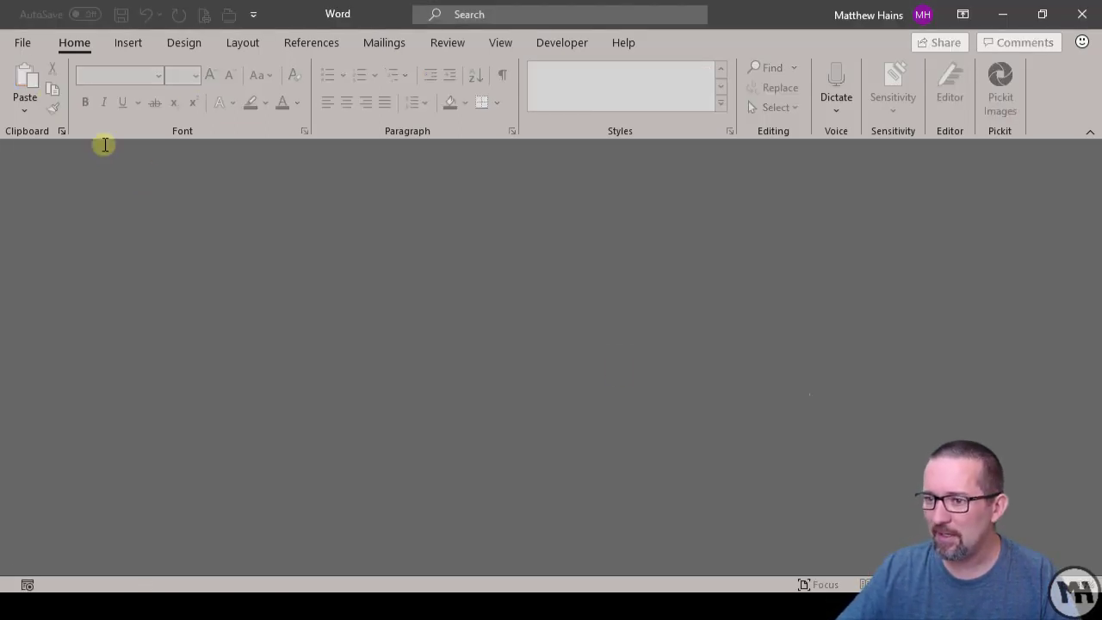
{"action": "left_click", "coordinate": [29, 45]}
{"action": "left_click", "coordinate": [60, 121]}
{"action": "scroll", "coordinate": [577, 400], "scroll_direction": "down", "scroll_amount": 5}
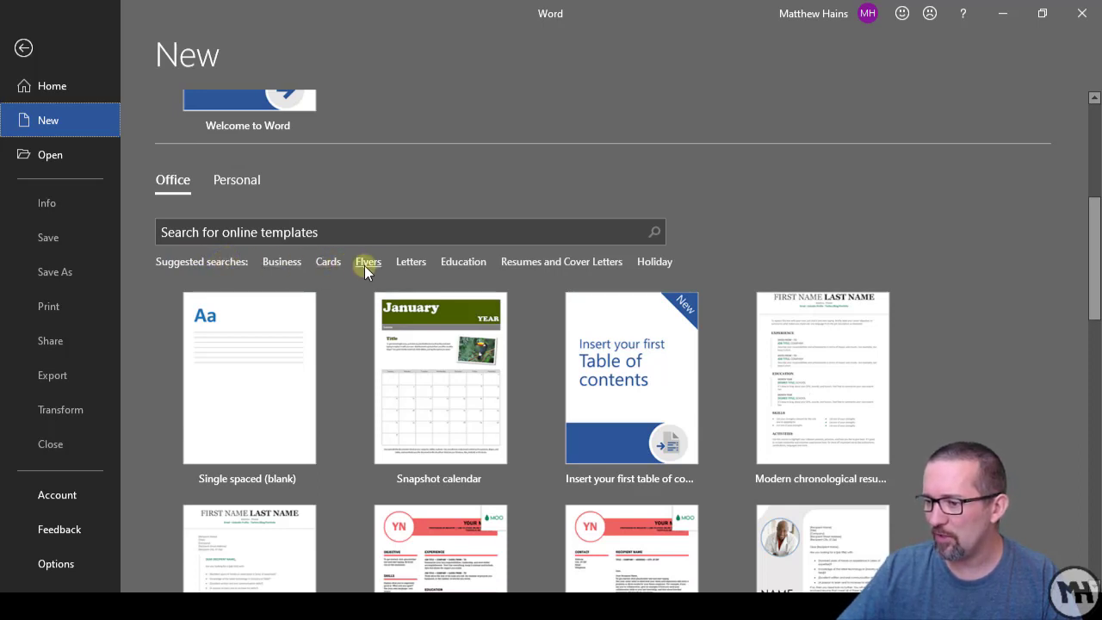
Search Education templates and start creating a document from College newsletter
{"action": "left_click", "coordinate": [463, 262]}
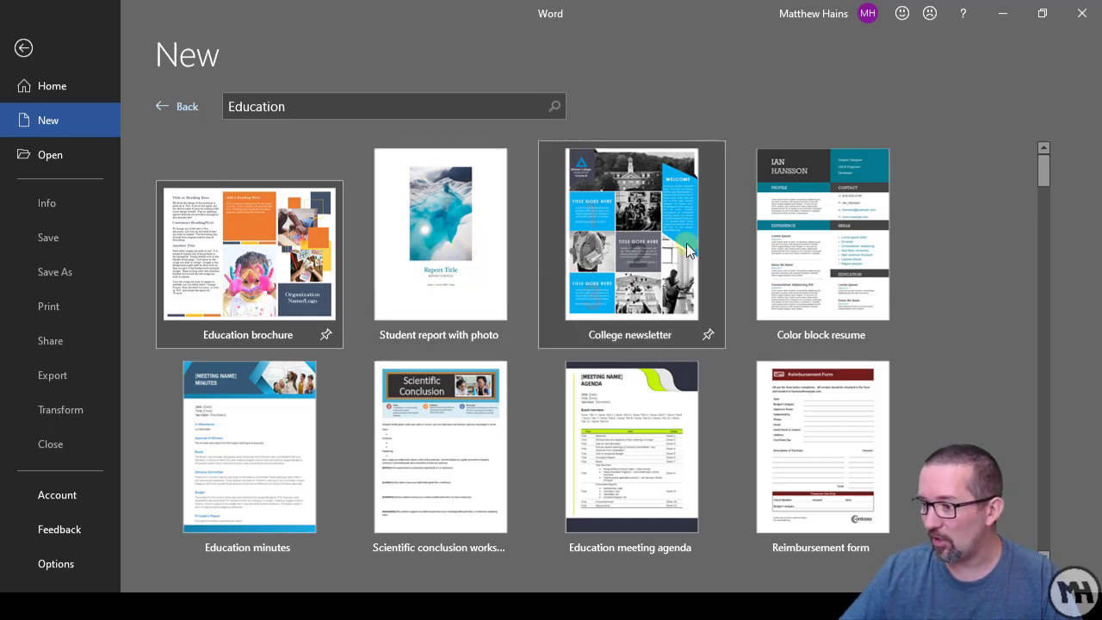
{"action": "left_click", "coordinate": [644, 214]}
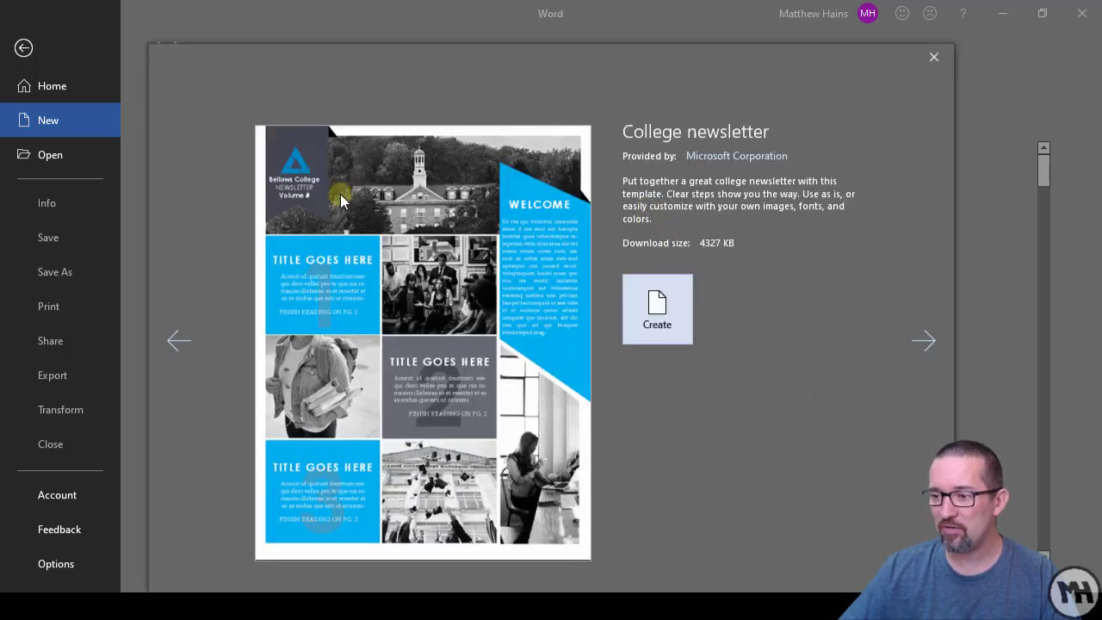
{"action": "left_click", "coordinate": [666, 301]}
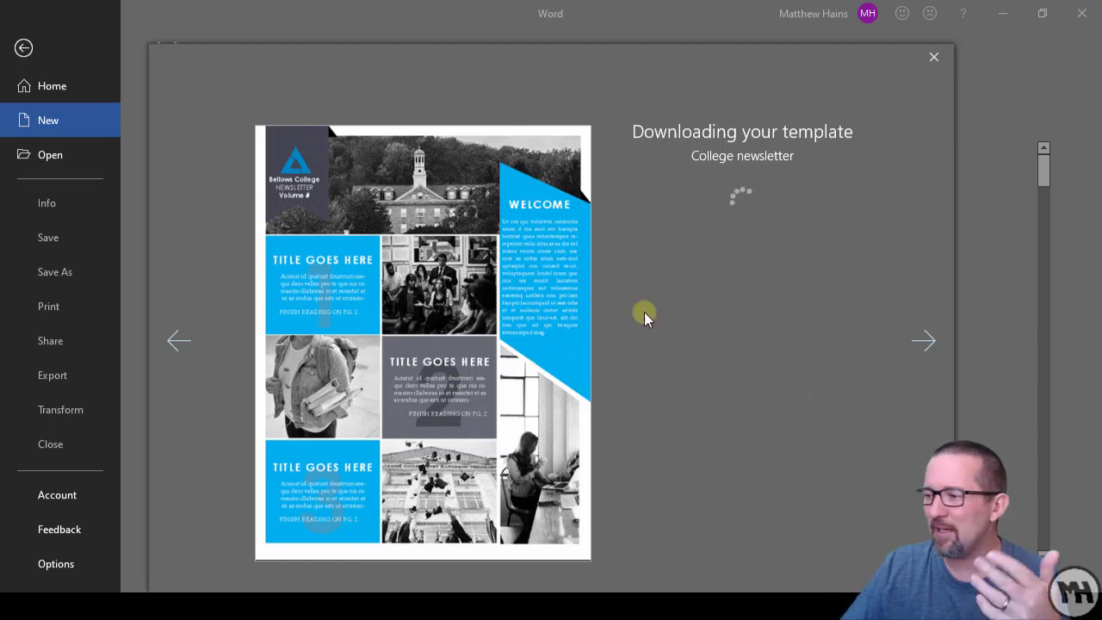
Cancel the newsletter download, search 'fax', and create Fax cover sheet (Professional design)
{"action": "left_click", "coordinate": [931, 59]}
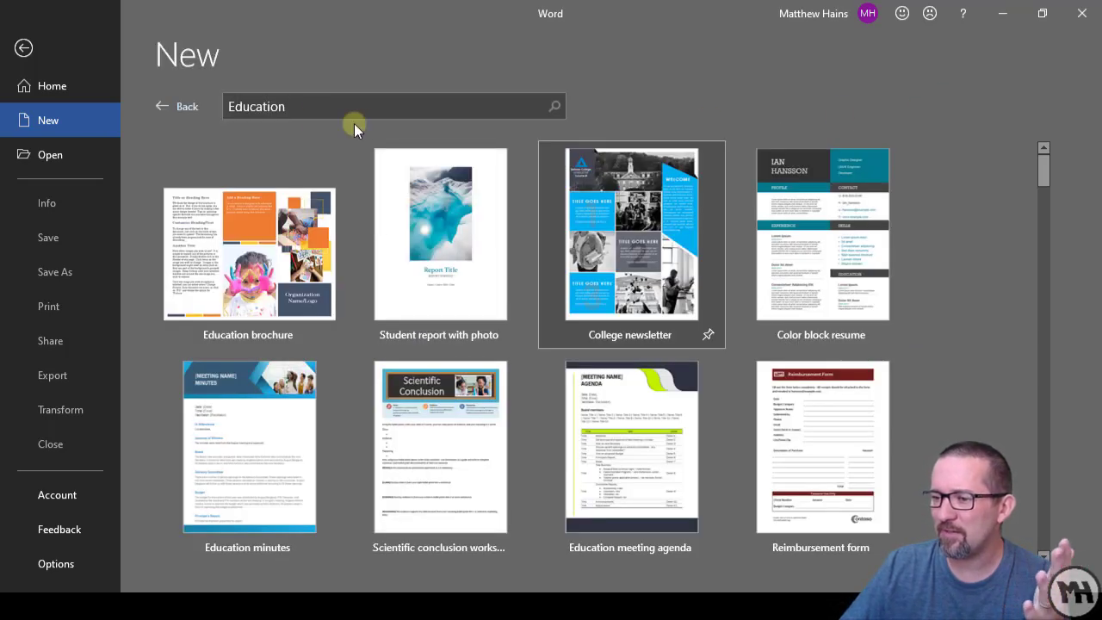
{"action": "double_click", "coordinate": [251, 105]}
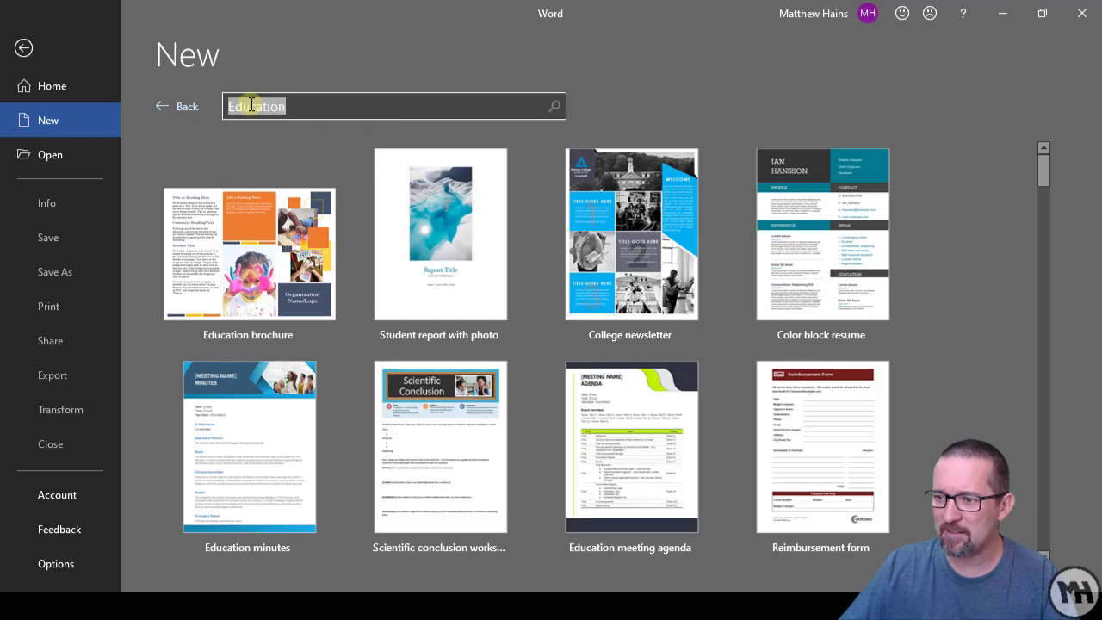
{"action": "type", "text": "fax"}
{"action": "key", "text": "Return"}
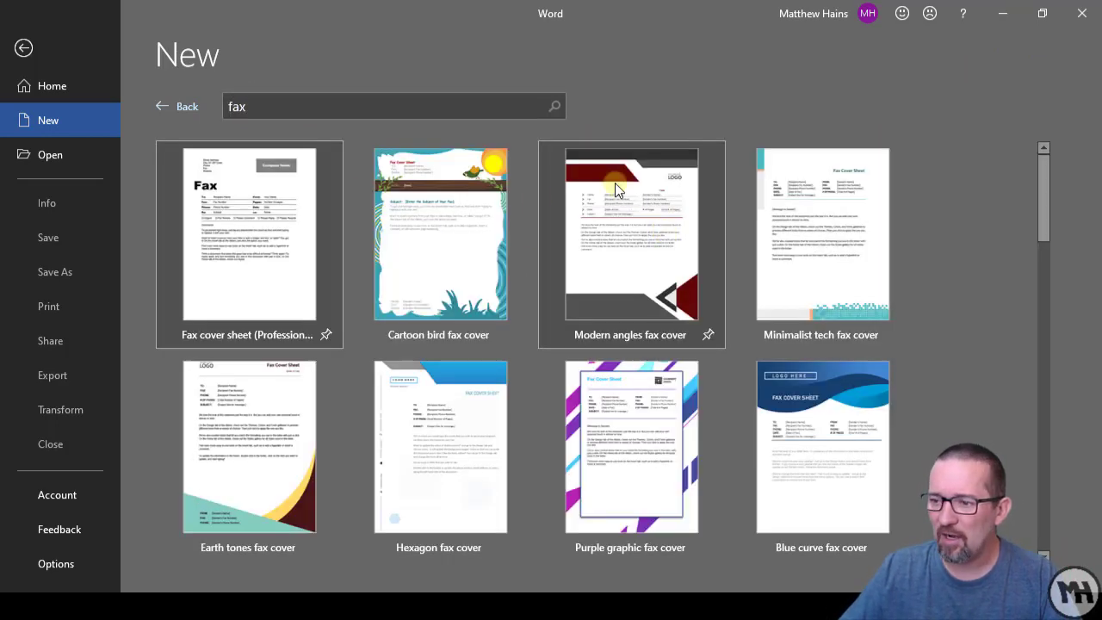
{"action": "left_click", "coordinate": [254, 210]}
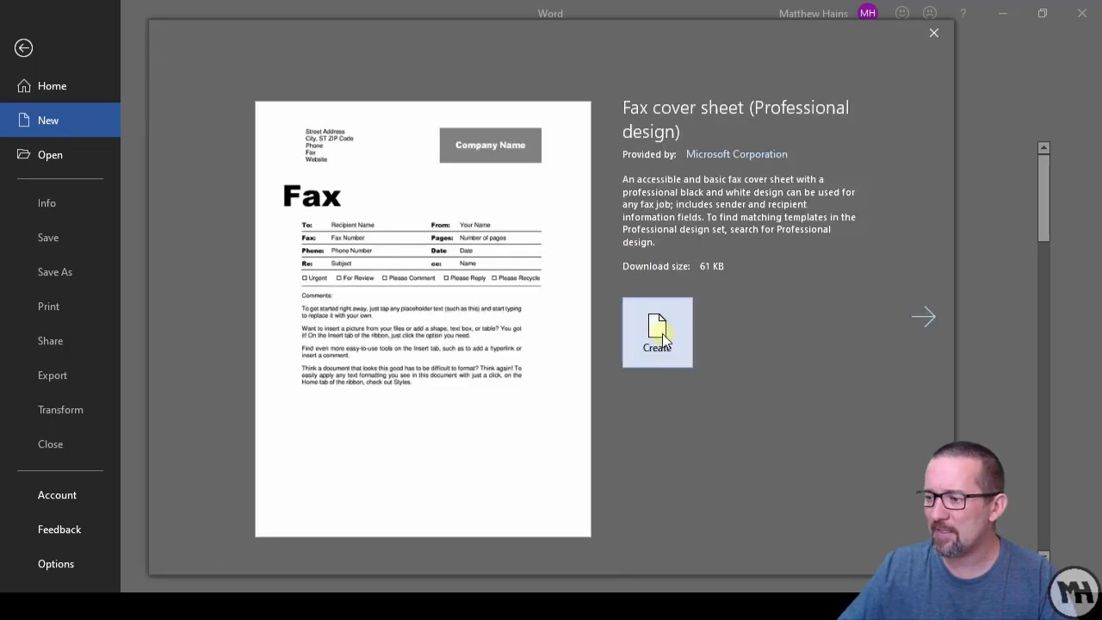
{"action": "left_click", "coordinate": [663, 341]}
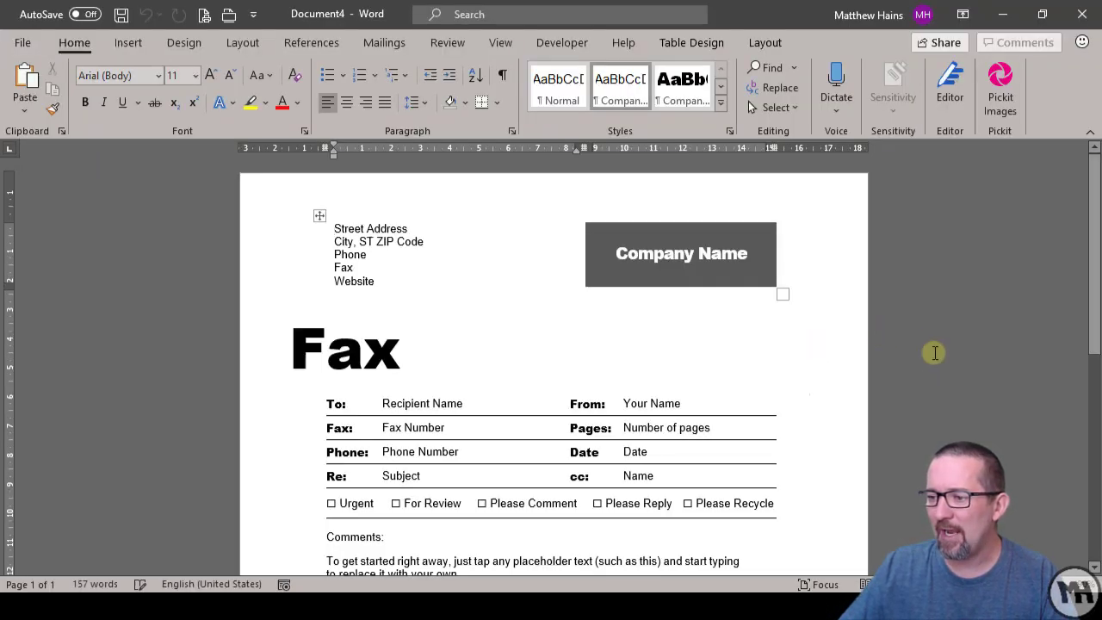
Select the fax sheet's City, ST ZIP Code and Fax Number placeholders
{"action": "scroll", "coordinate": [947, 349], "scroll_direction": "down", "scroll_amount": 2}
{"action": "scroll", "coordinate": [947, 350], "scroll_direction": "up", "scroll_amount": 1}
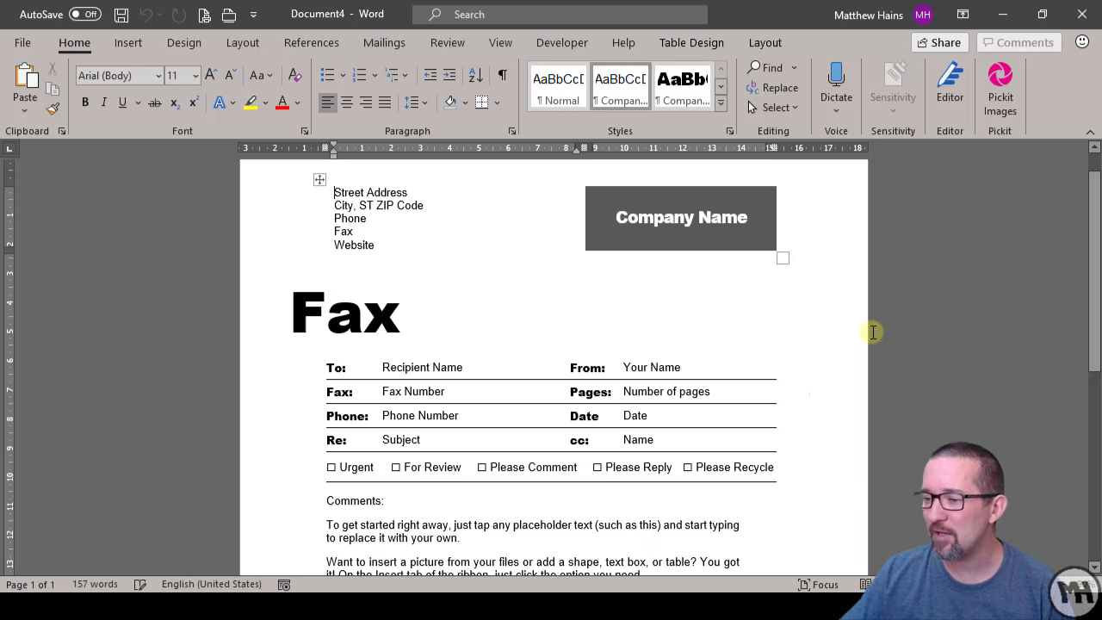
{"action": "scroll", "coordinate": [917, 316], "scroll_direction": "up", "scroll_amount": 1}
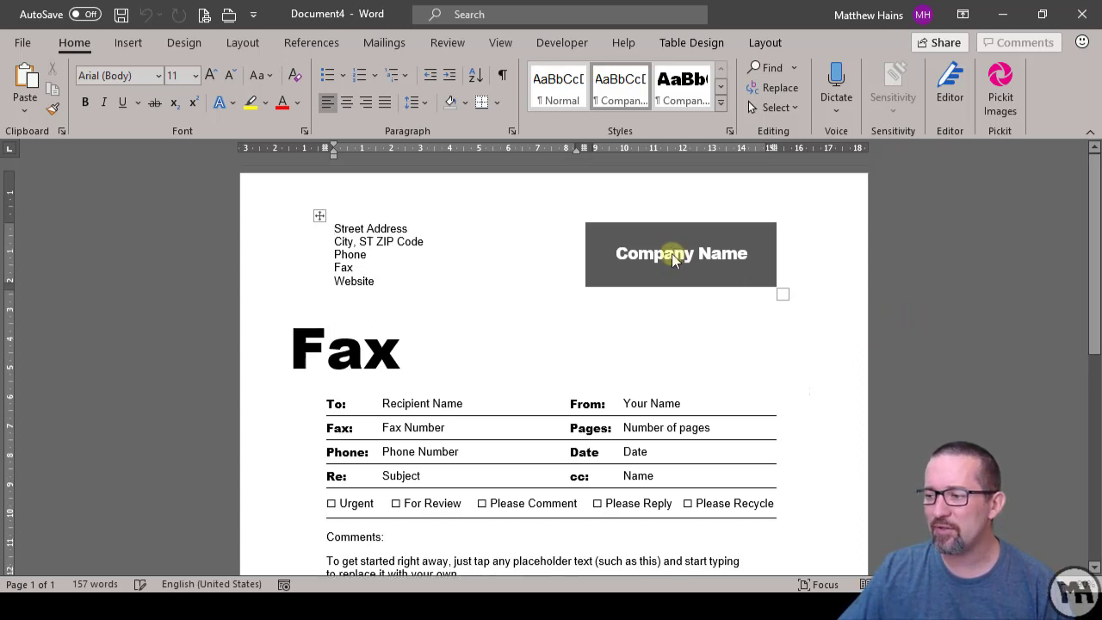
{"action": "left_click", "coordinate": [364, 242]}
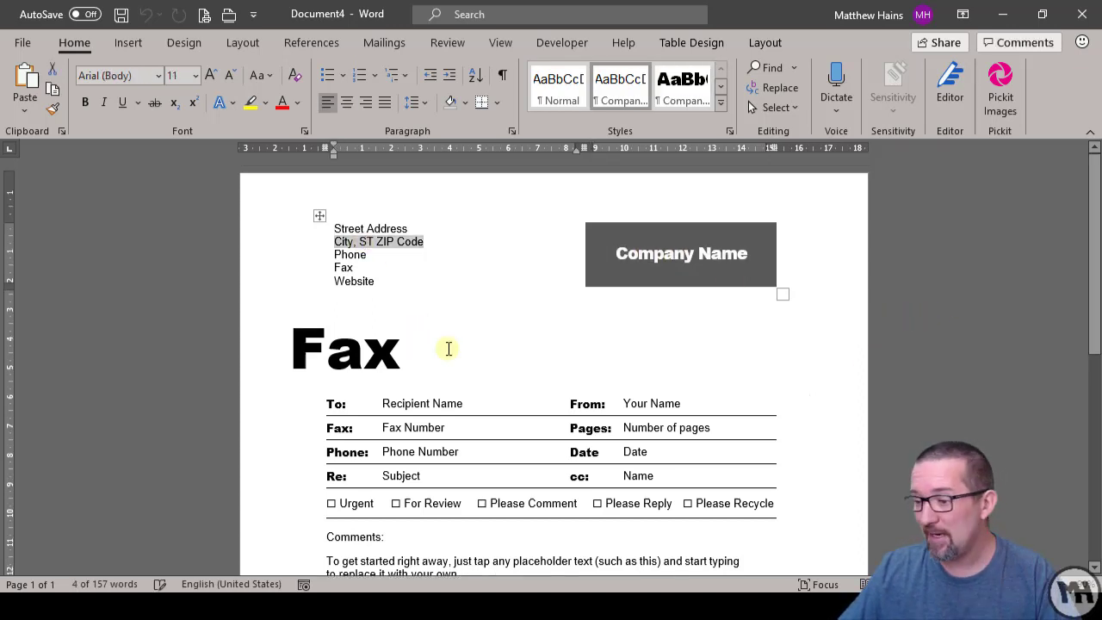
{"action": "scroll", "coordinate": [448, 348], "scroll_direction": "down", "scroll_amount": 5}
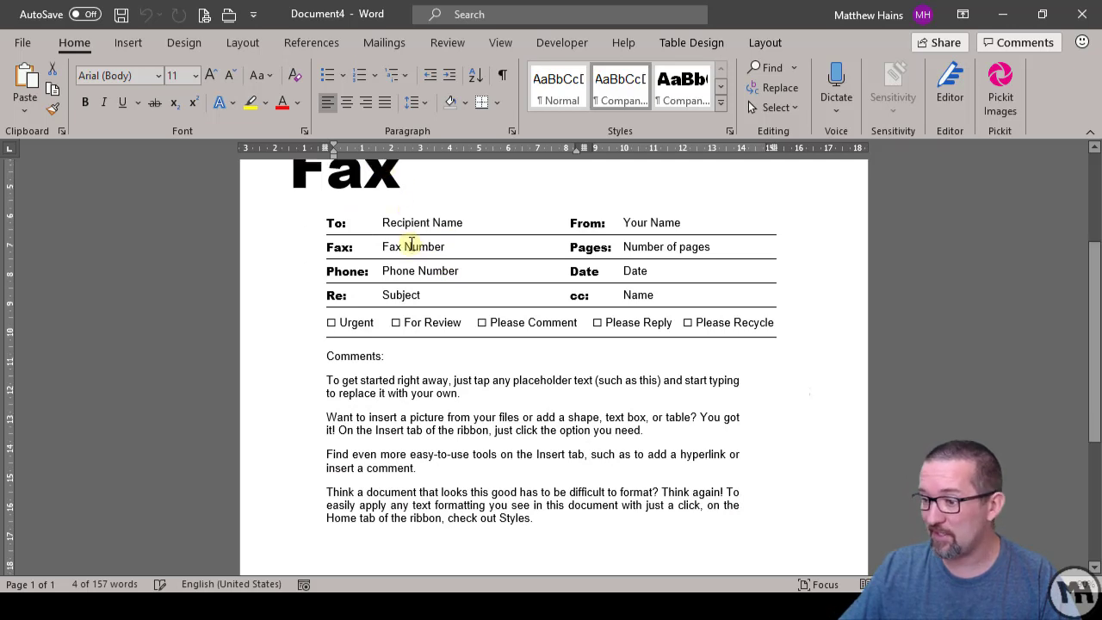
{"action": "left_click", "coordinate": [411, 246]}
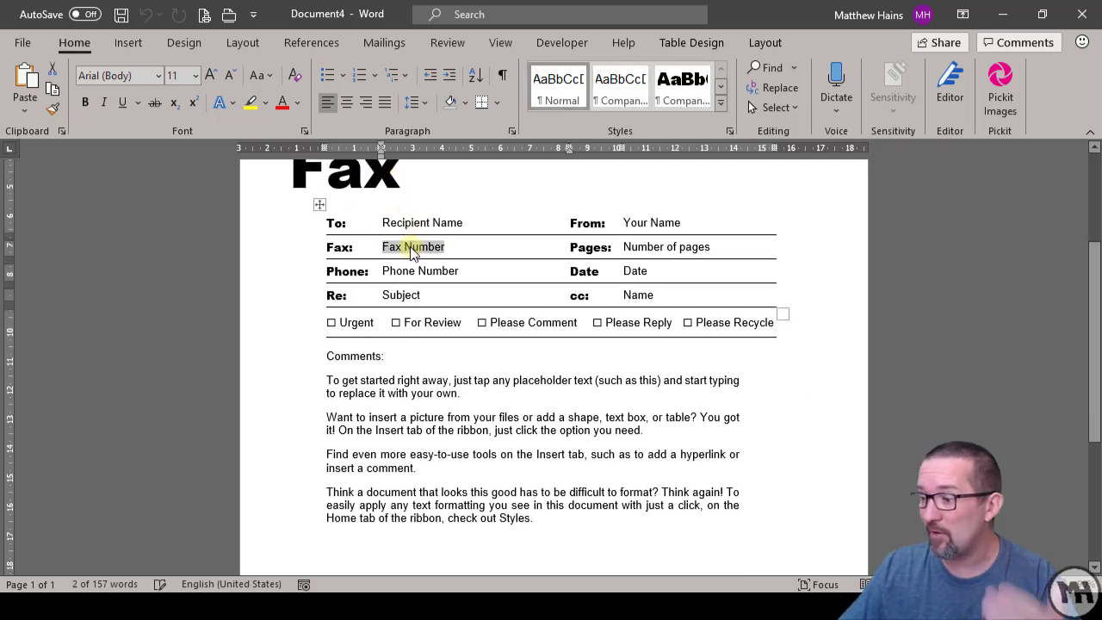
{"action": "scroll", "coordinate": [411, 251], "scroll_direction": "down", "scroll_amount": 2}
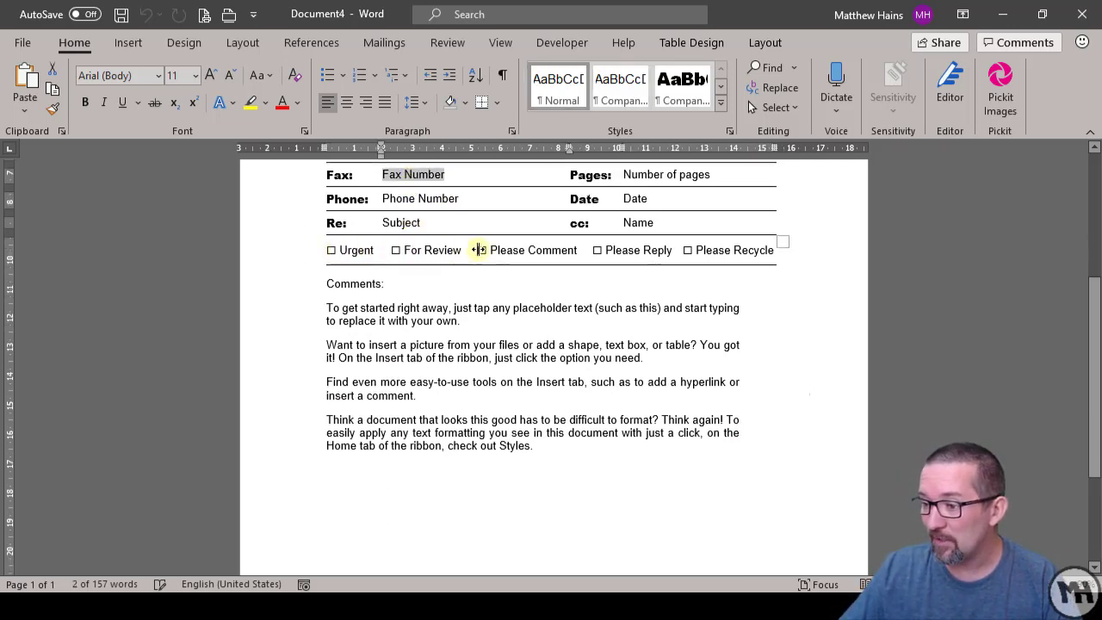
{"action": "scroll", "coordinate": [430, 269], "scroll_direction": "down", "scroll_amount": 1}
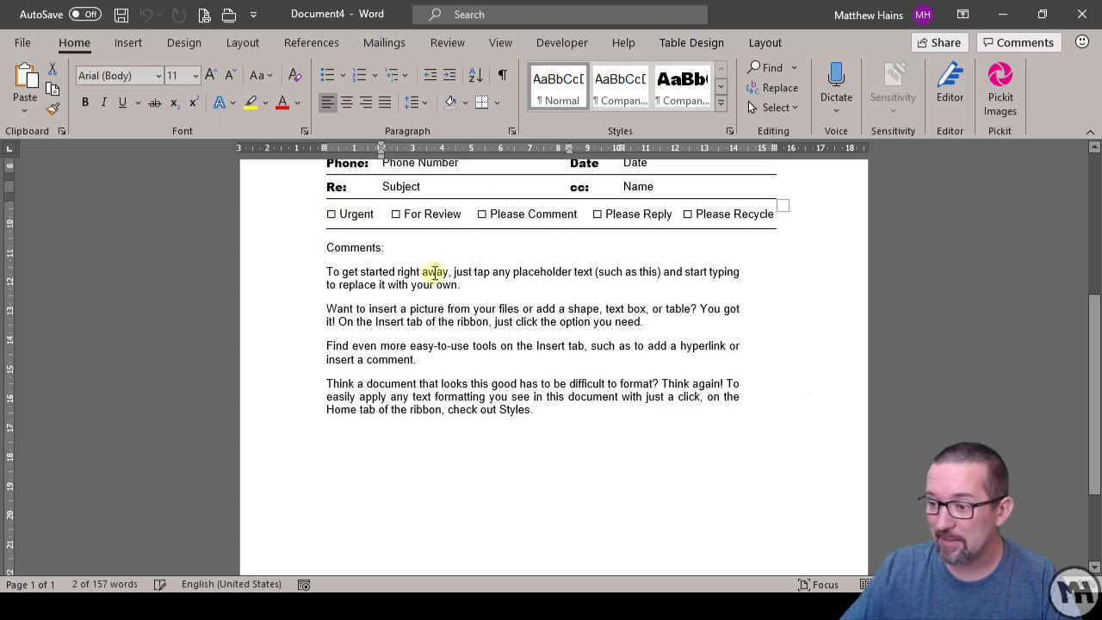
{"action": "scroll", "coordinate": [511, 377], "scroll_direction": "up", "scroll_amount": 6}
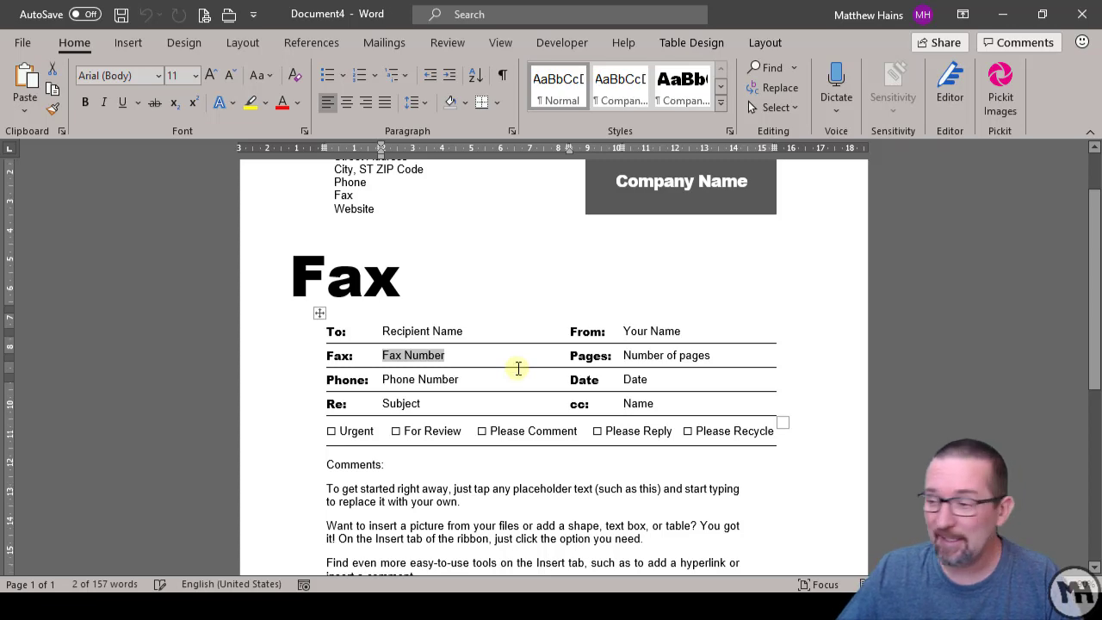
{"action": "scroll", "coordinate": [519, 368], "scroll_direction": "down", "scroll_amount": 10}
{"action": "scroll", "coordinate": [524, 365], "scroll_direction": "up", "scroll_amount": 12}
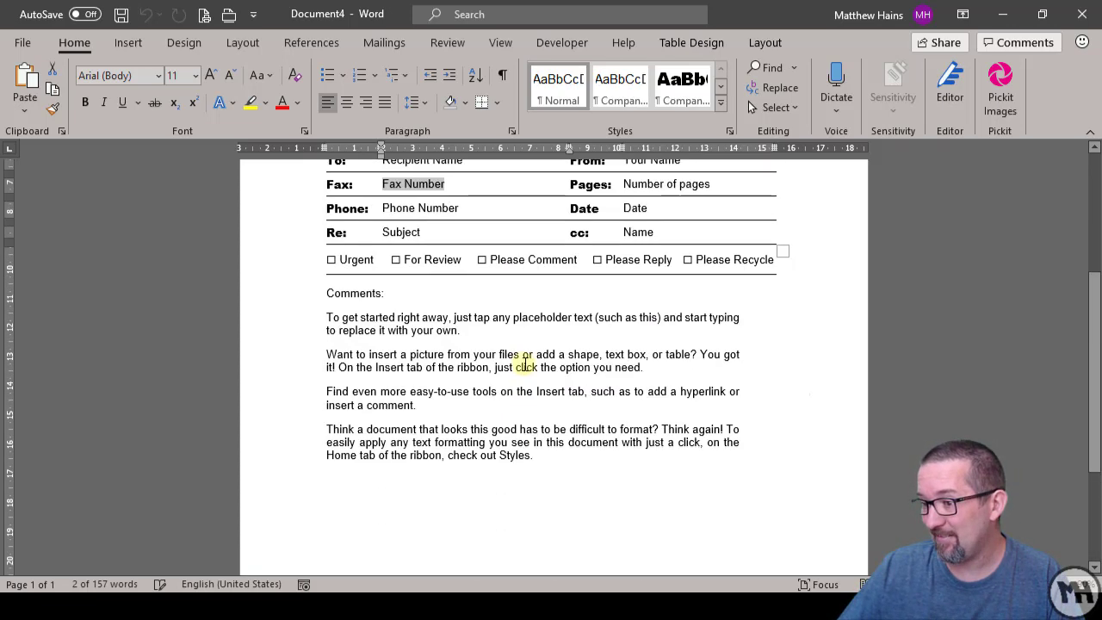